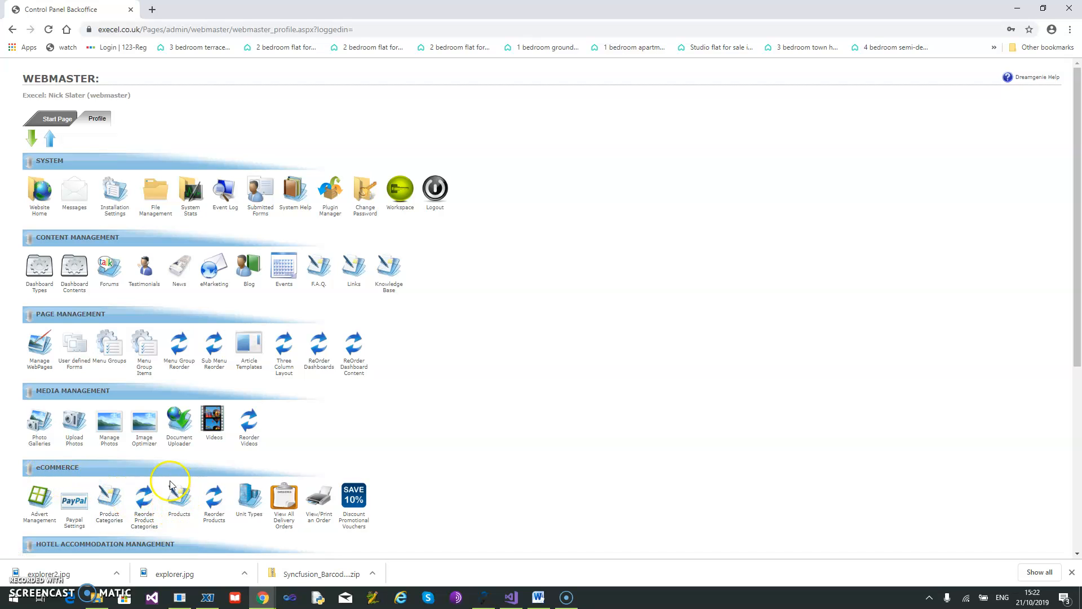
# Step: Start a new shop product in the Events category and name it "Woodbury Explorer"
pyautogui.click(181, 514)
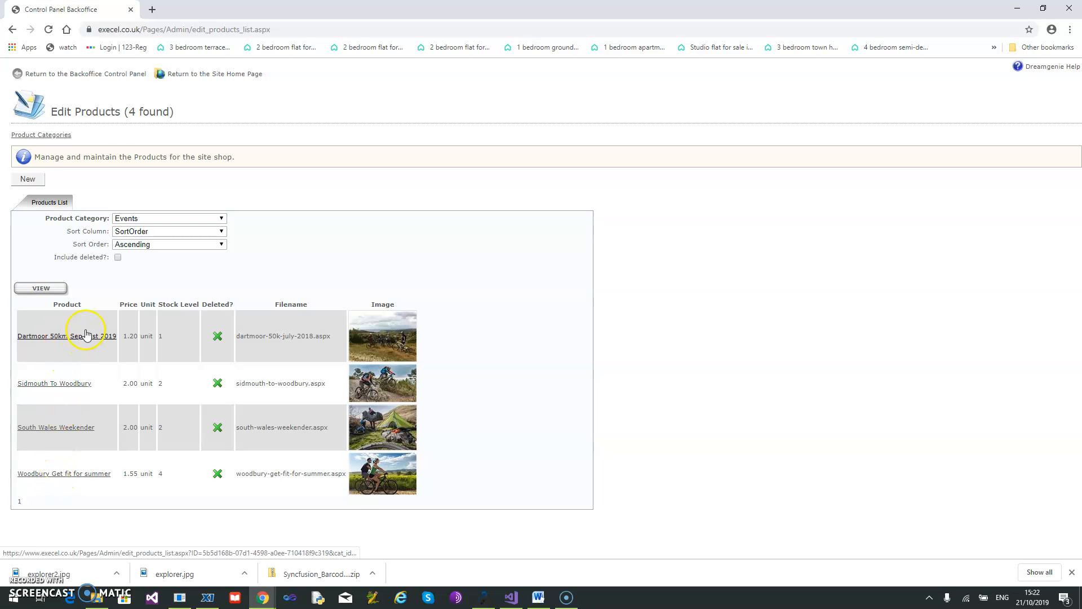
pyautogui.click(29, 182)
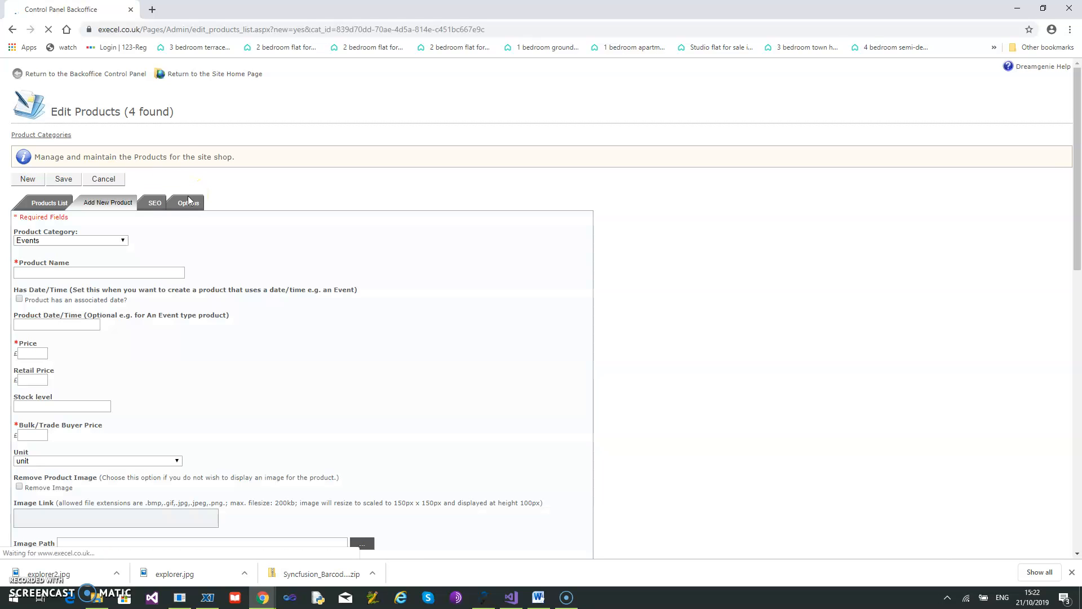
pyautogui.click(37, 272)
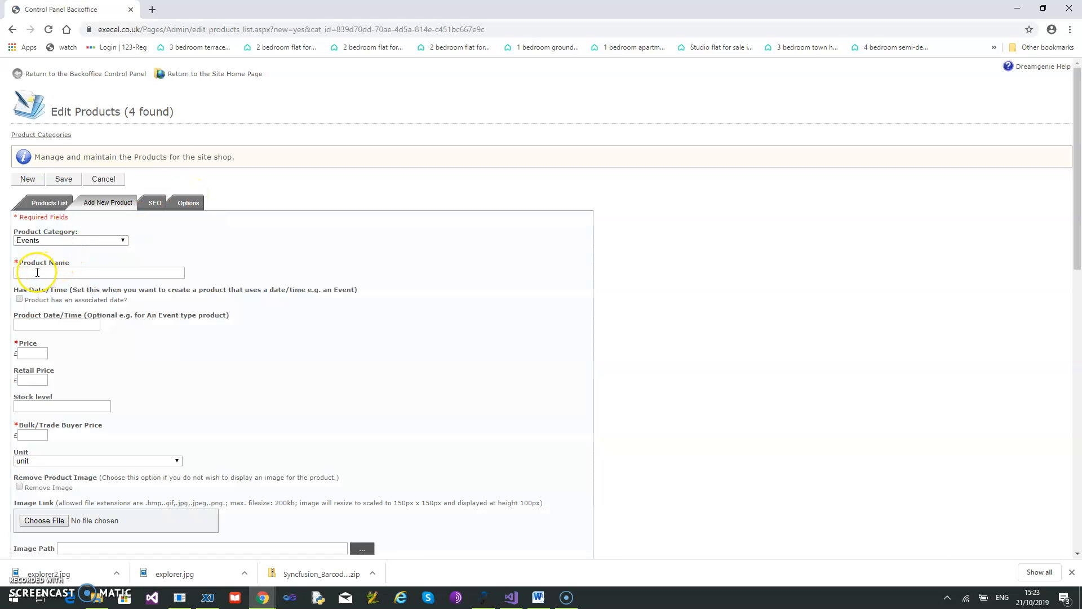
pyautogui.click(37, 272)
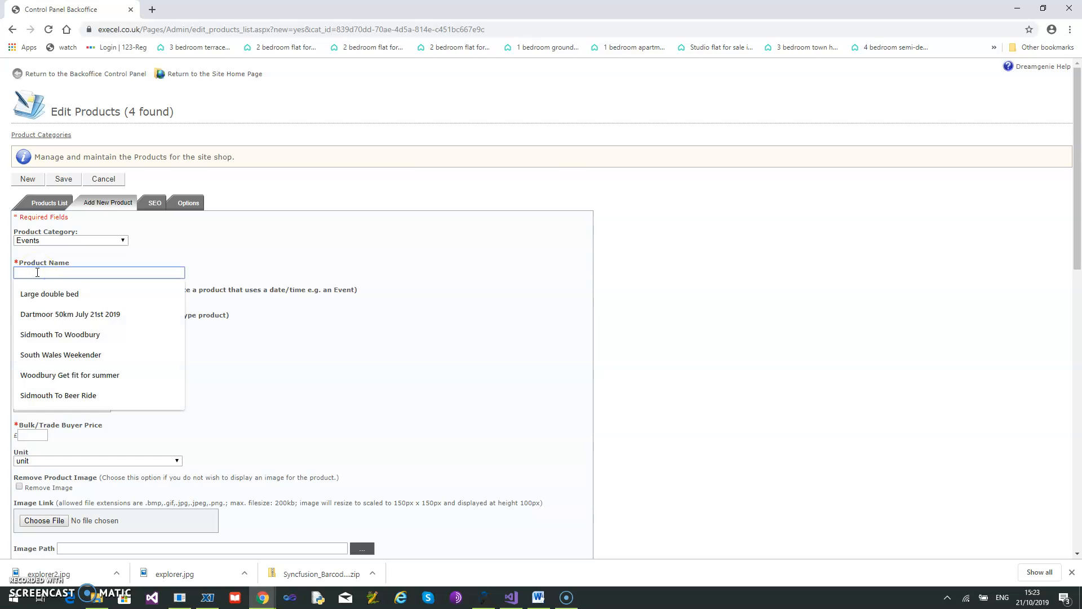
pyautogui.write('W')
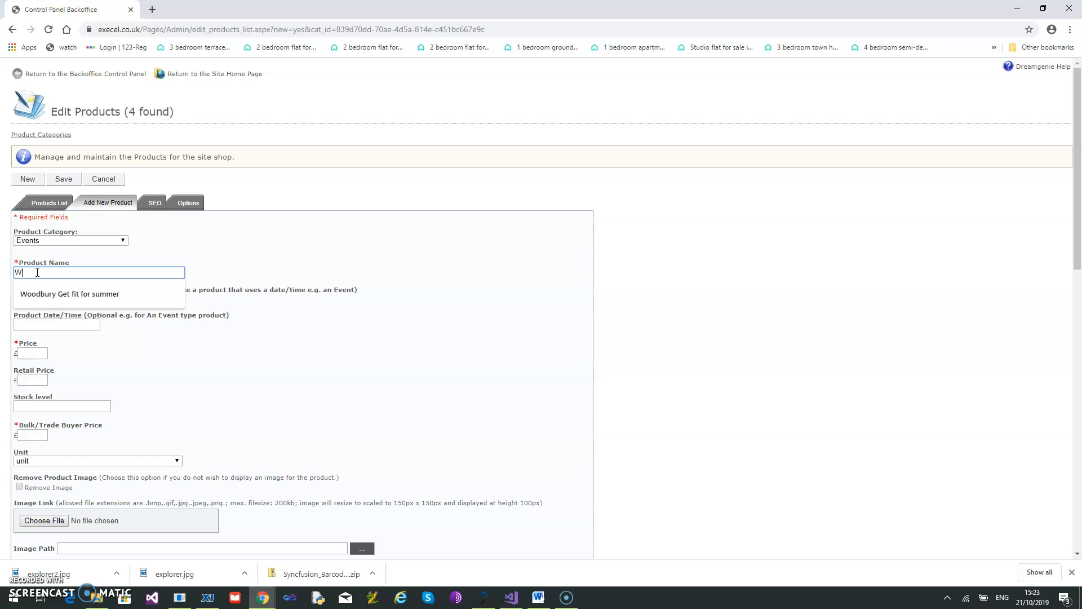
pyautogui.write('oodbury Explorer')
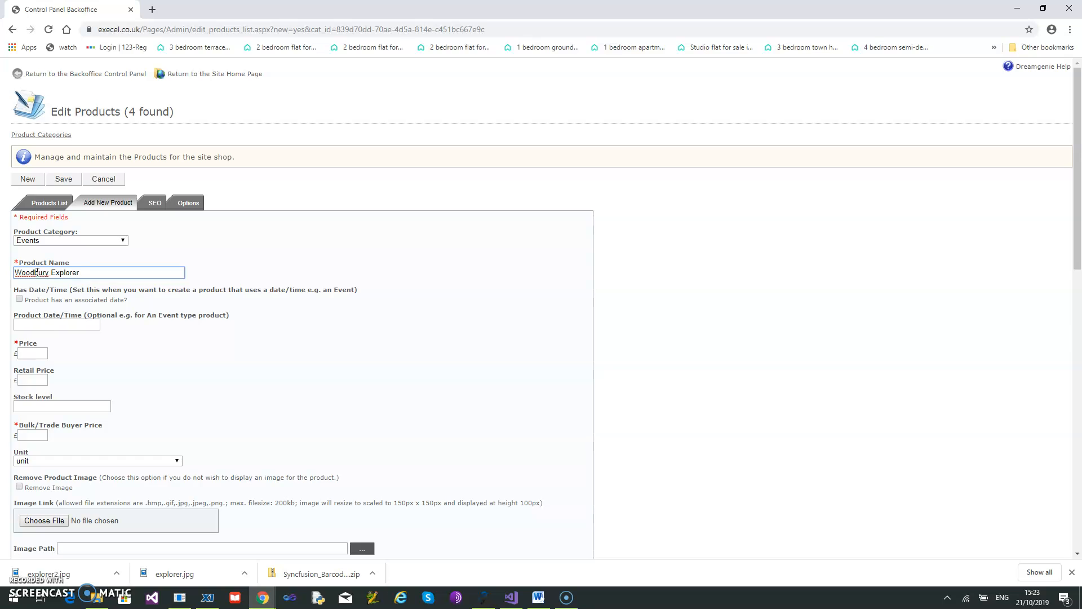
pyautogui.click(236, 270)
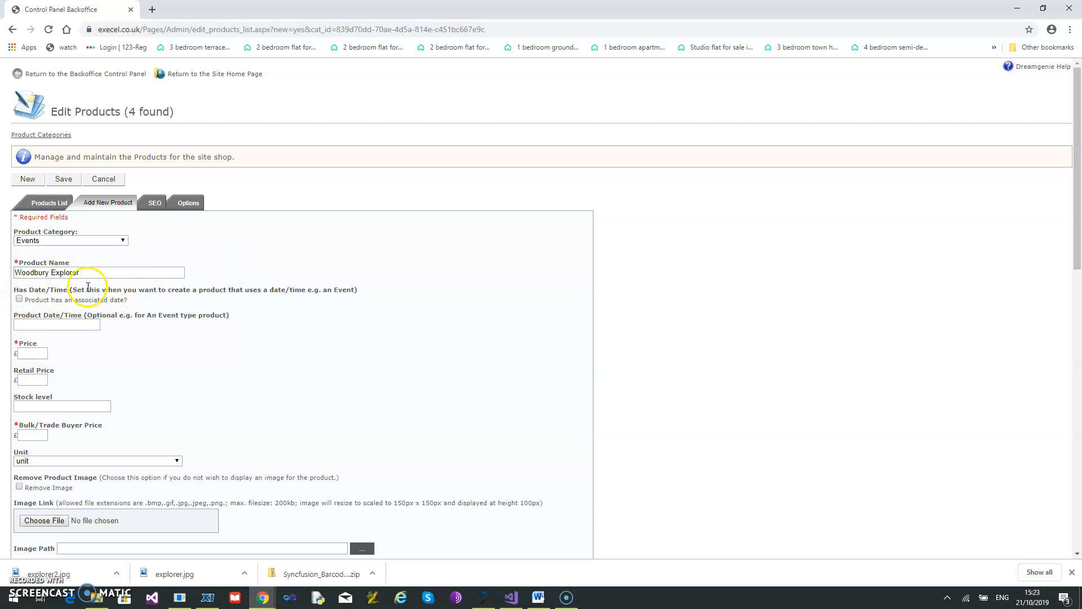
# Step: Mark the product as having an associated date and set its date and time to 30/11/2019 10:30
pyautogui.click(19, 298)
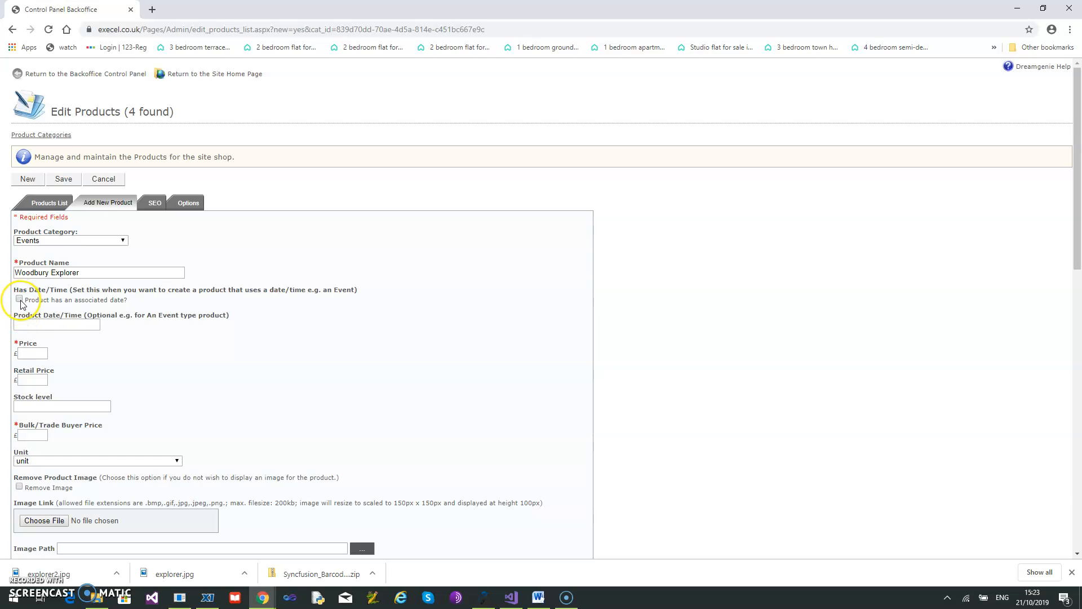
pyautogui.click(21, 322)
pyautogui.click(64, 324)
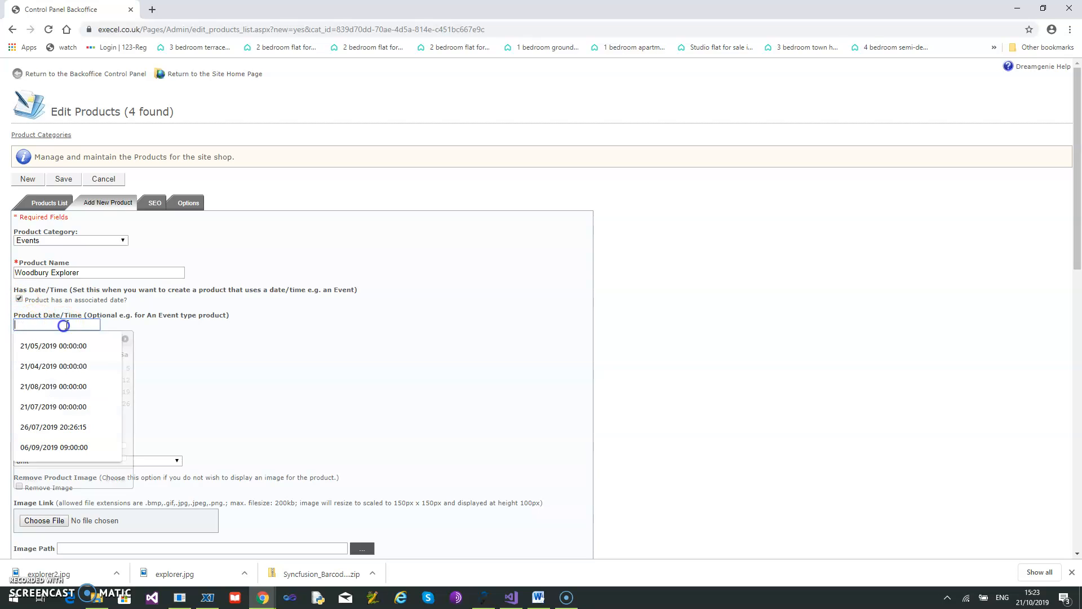
pyautogui.click(127, 432)
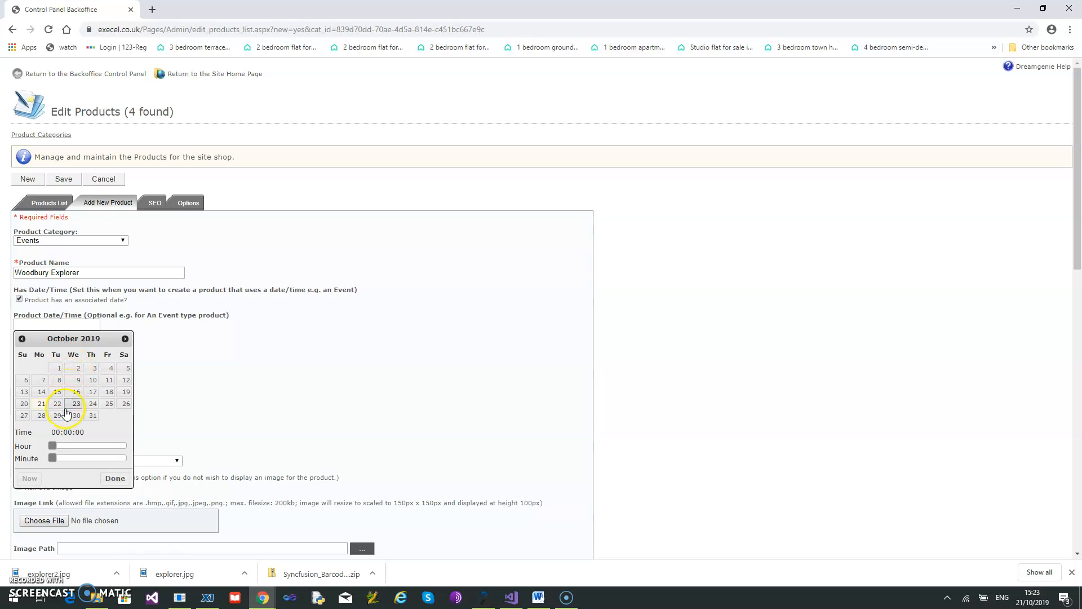
pyautogui.click(124, 338)
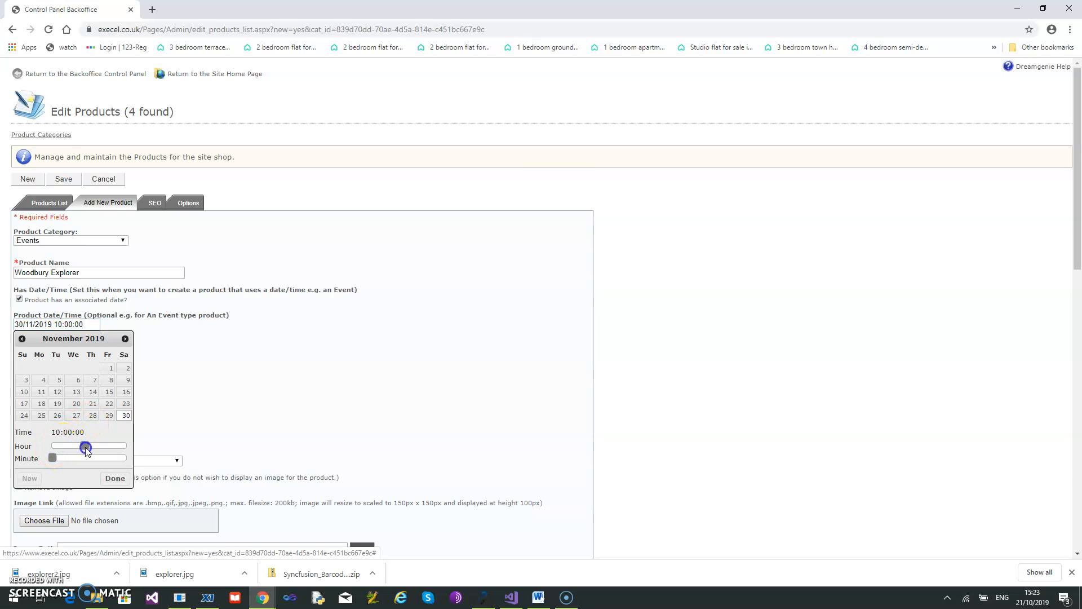
pyautogui.moveTo(52, 458); pyautogui.dragTo(86, 458)
pyautogui.click(116, 480)
# Step: Set both the product's price and its retail price to £25
pyautogui.click(31, 352)
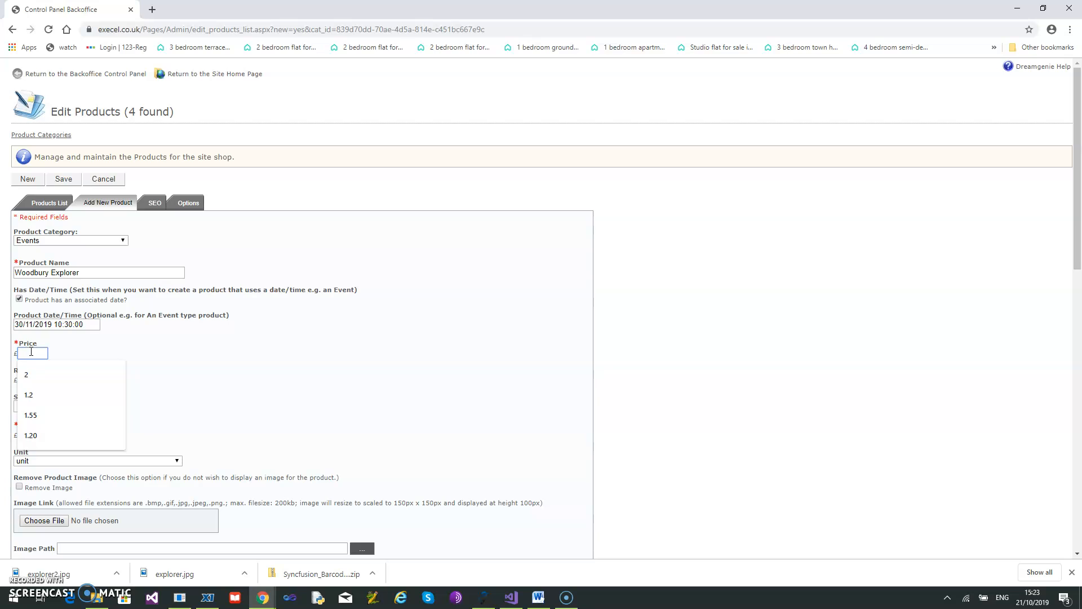
pyautogui.write('25')
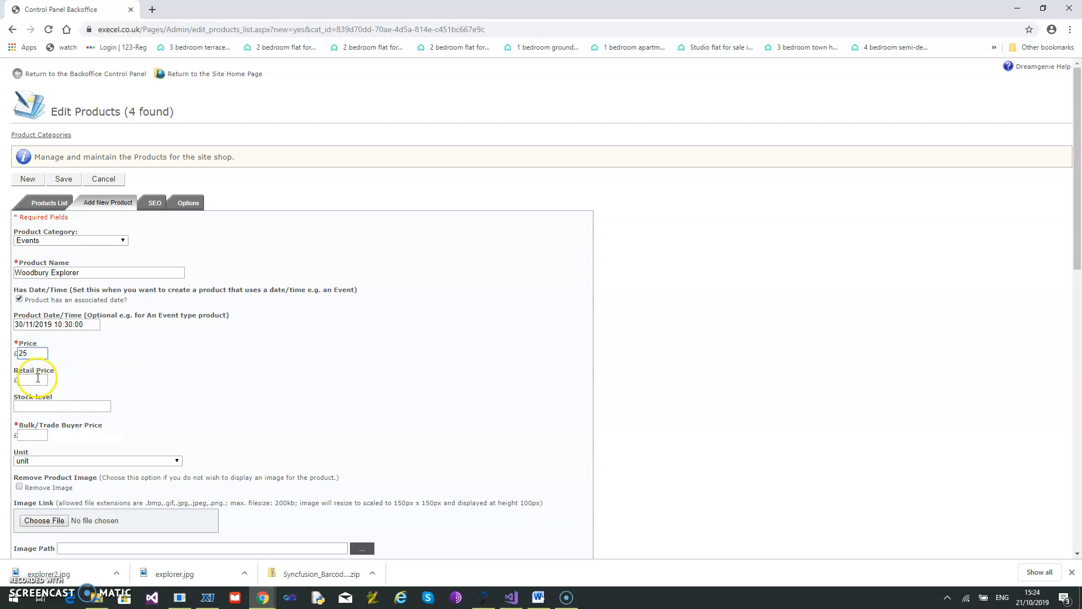
pyautogui.click(36, 378)
pyautogui.write('25')
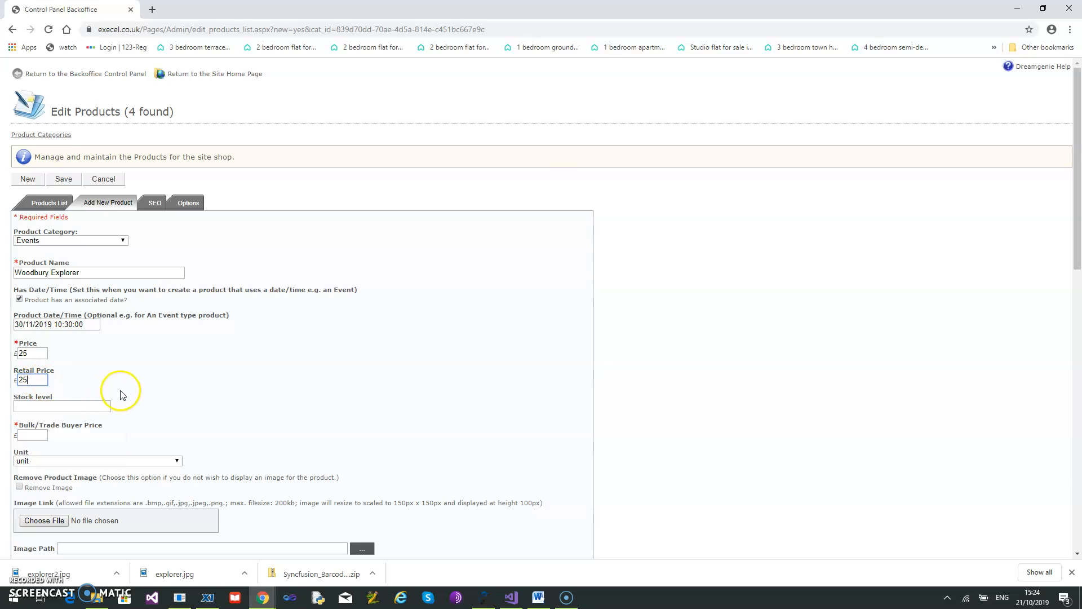
# Step: Set the product's stock level to 10 and its bulk/trade buyer price to £25
pyautogui.click(36, 406)
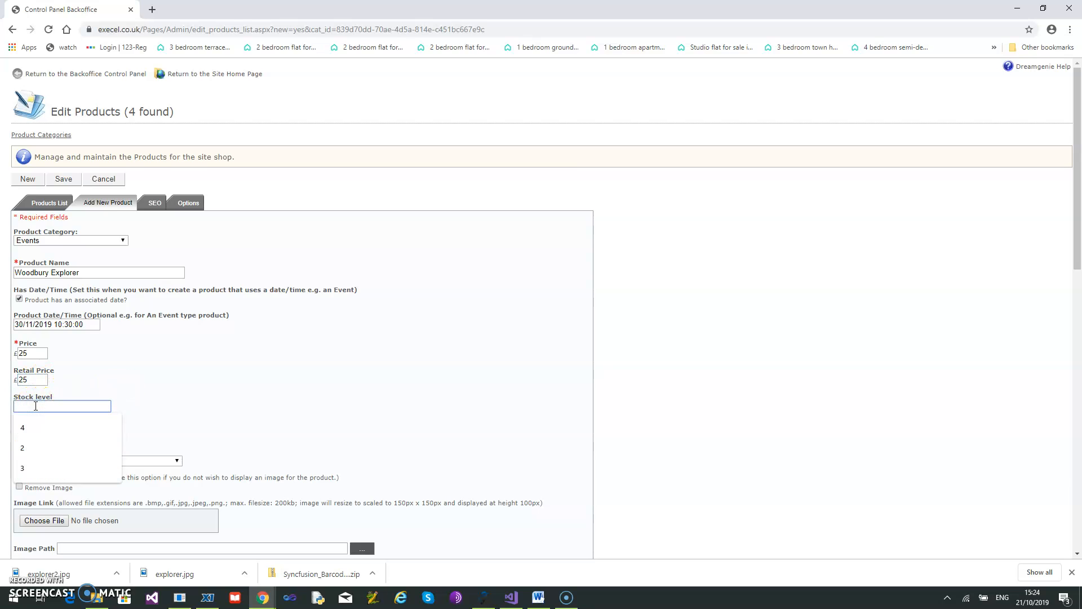
pyautogui.click(29, 406)
pyautogui.write('10')
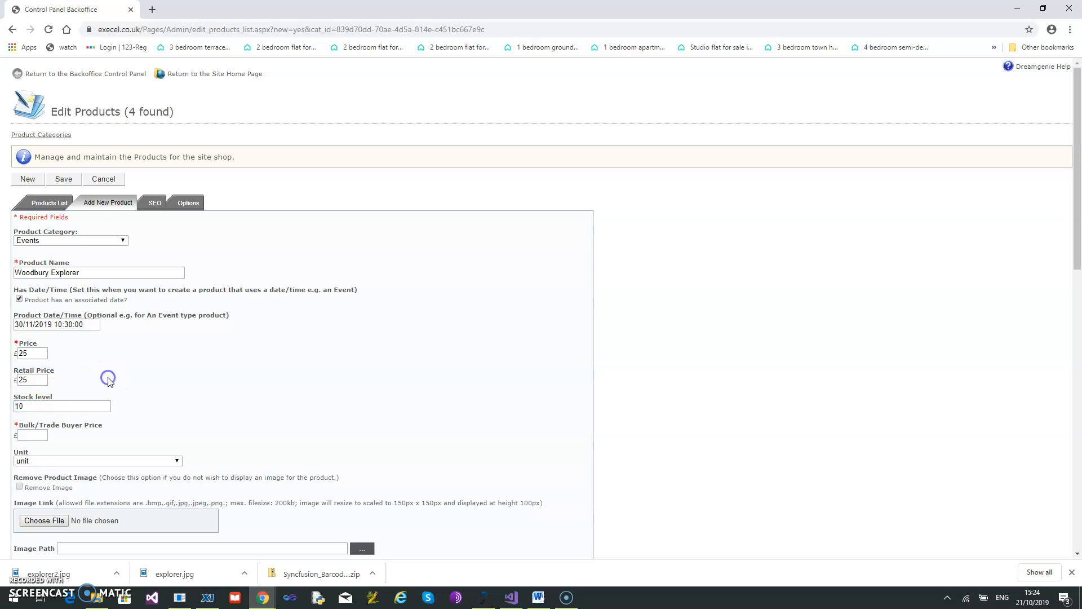
pyautogui.click(29, 436)
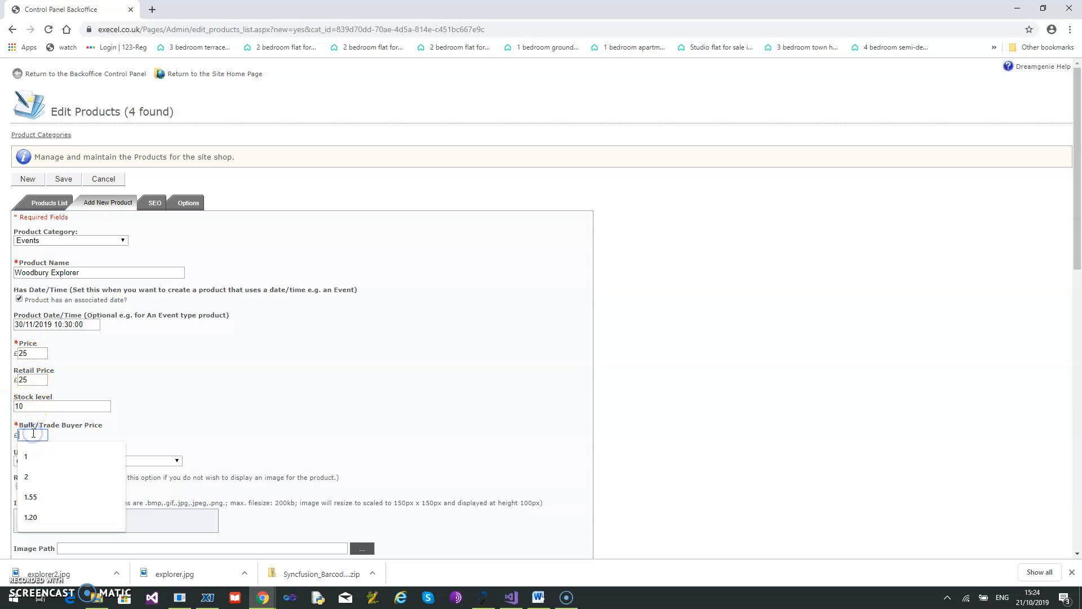
pyautogui.write('2')
pyautogui.click(213, 394)
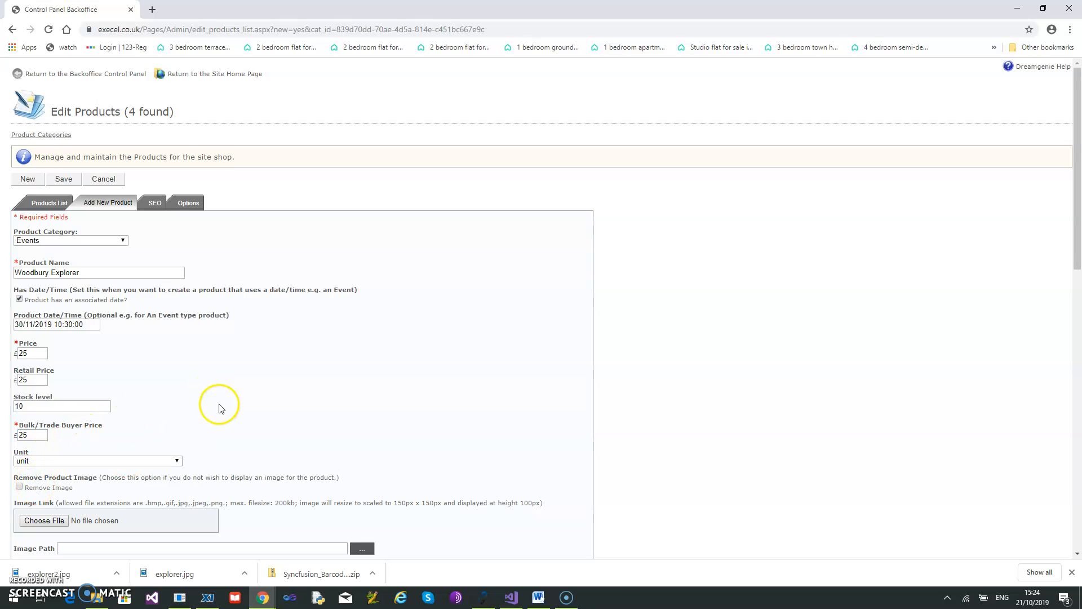
# Step: Upload explorer.jpg from the execel folder in Pictures to the products image folder through the image path browser
pyautogui.scroll(-2, 218, 406)
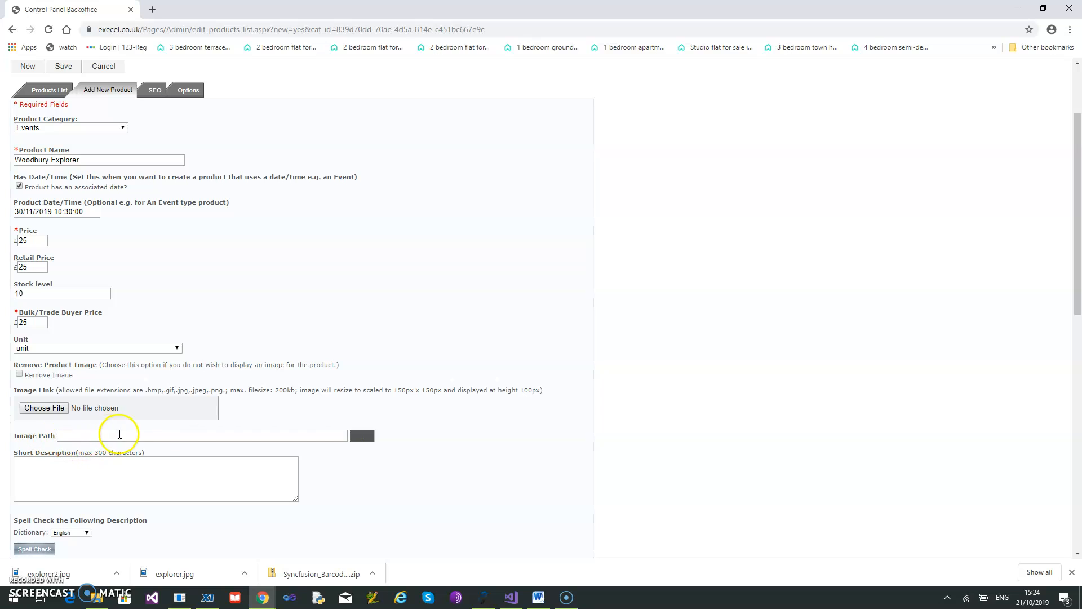
pyautogui.click(362, 441)
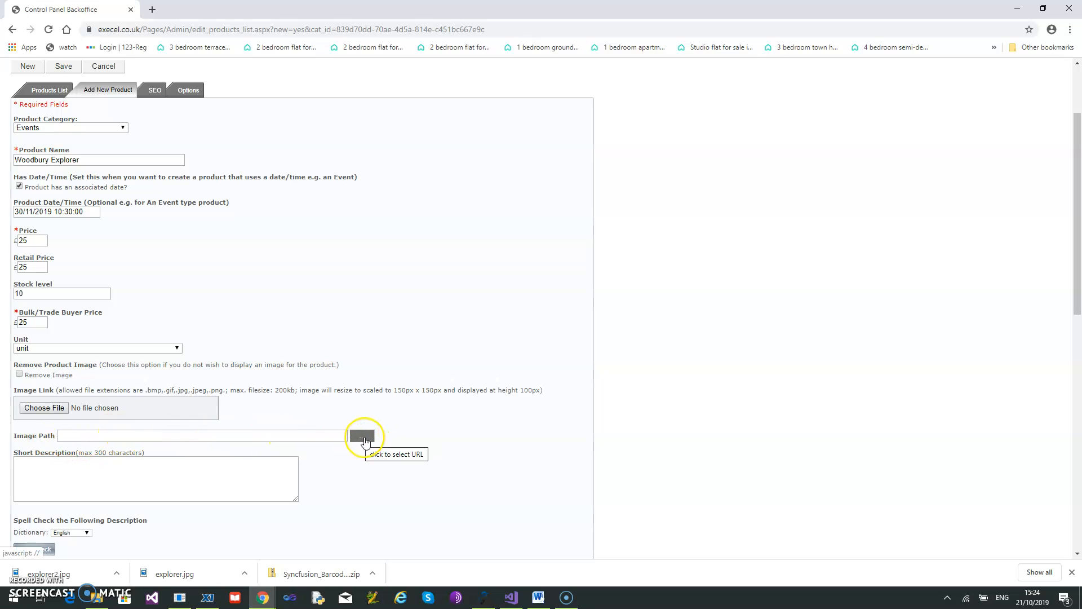
pyautogui.click(363, 442)
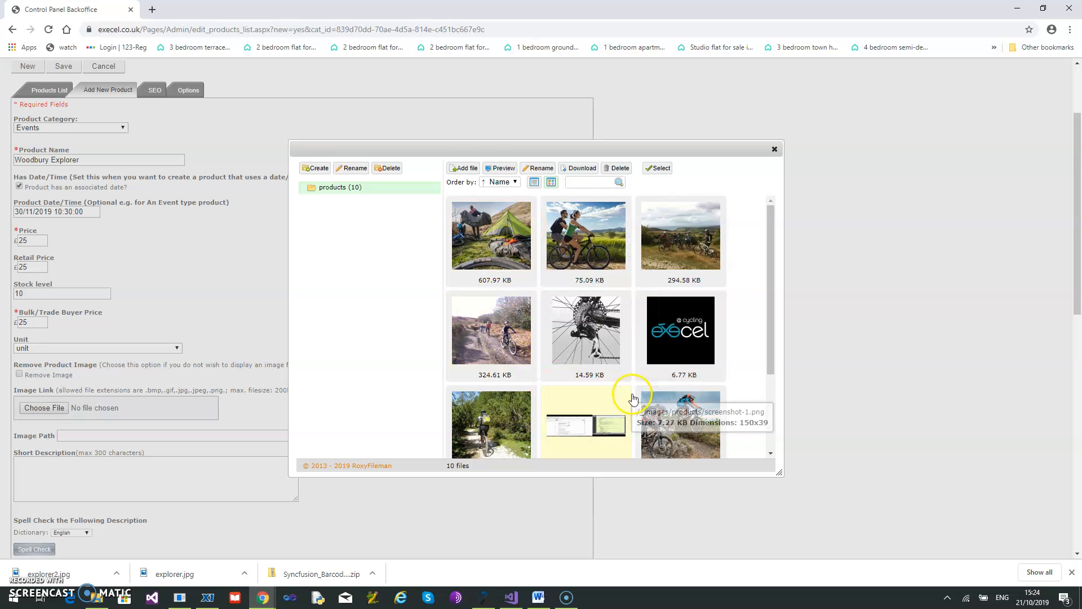
pyautogui.click(471, 170)
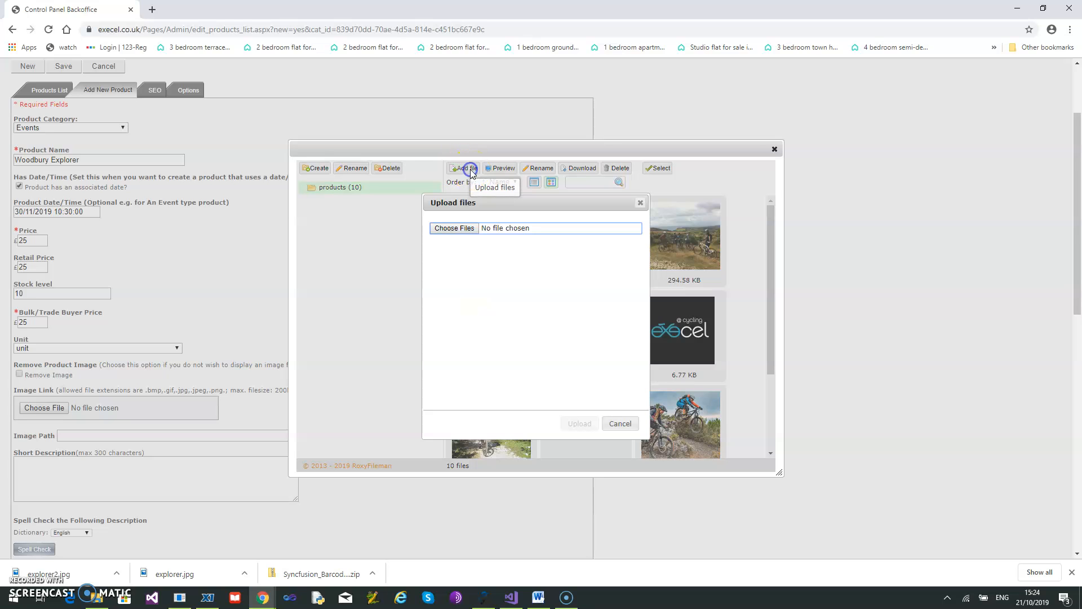
pyautogui.click(466, 235)
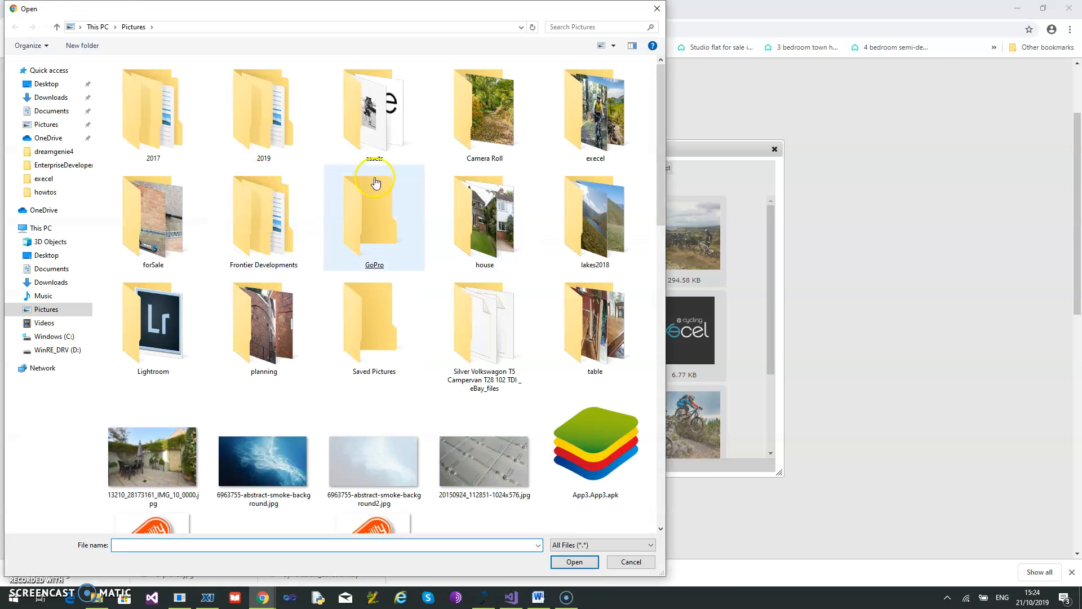
pyautogui.doubleClick(589, 139)
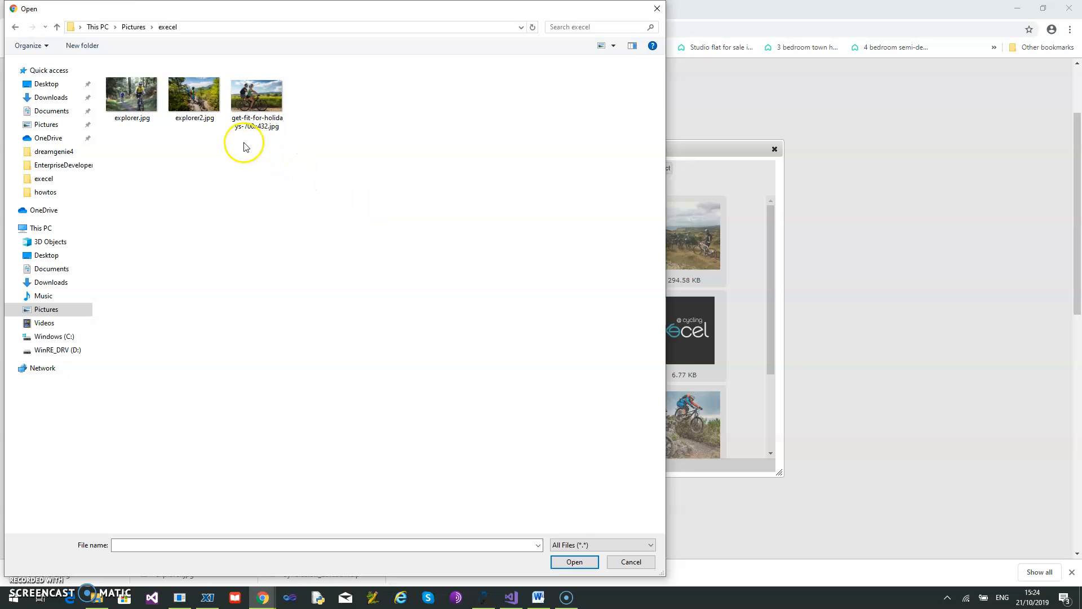
pyautogui.click(131, 107)
pyautogui.doubleClick(130, 101)
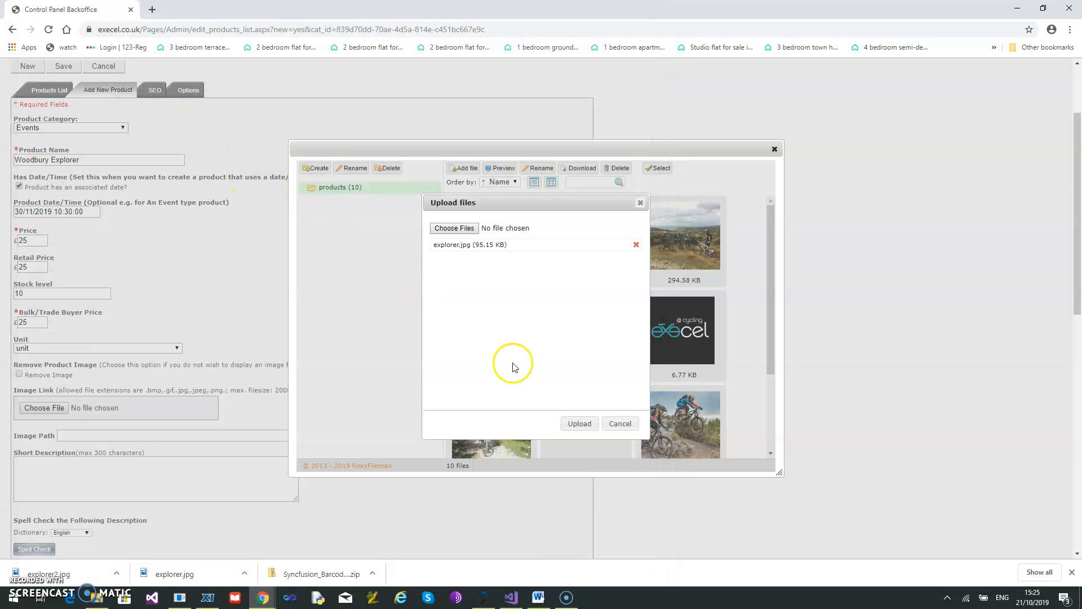
pyautogui.click(581, 424)
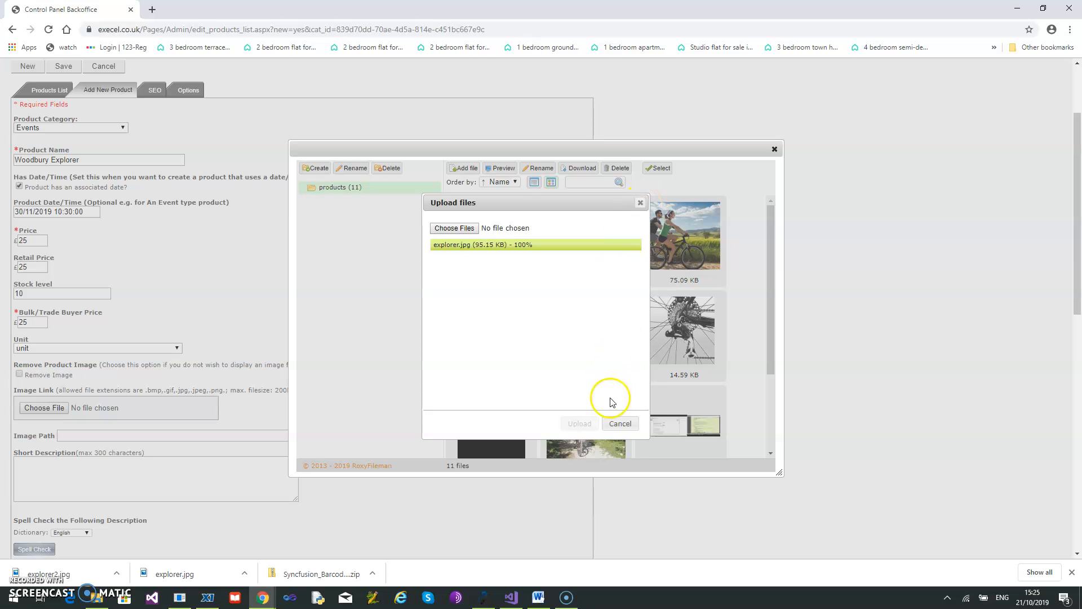
pyautogui.click(620, 423)
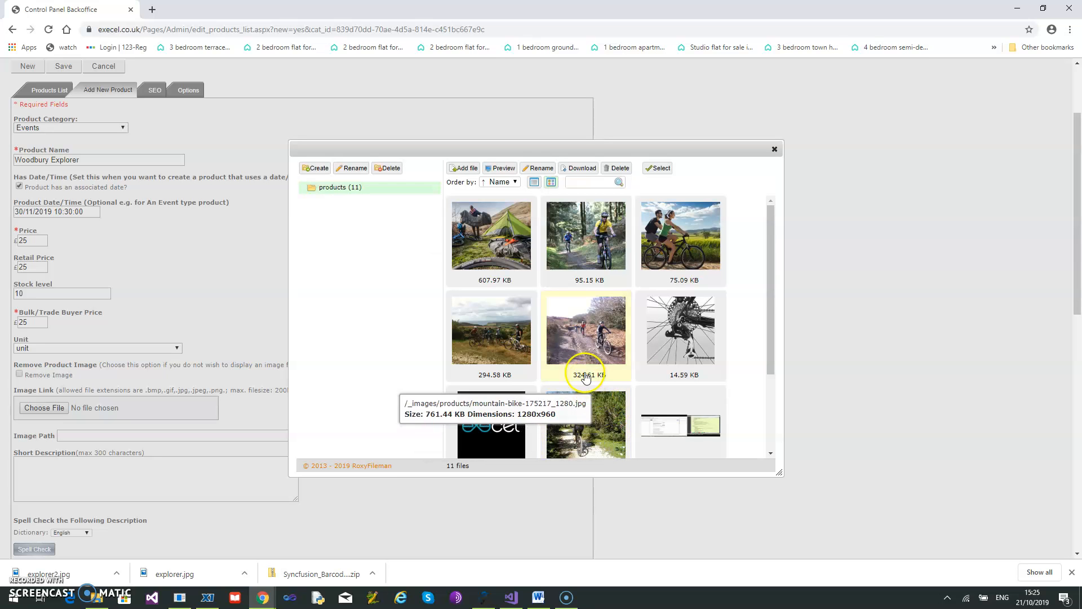
# Step: Assign the uploaded explorer.jpg as the product's image path and save the new product
pyautogui.click(580, 217)
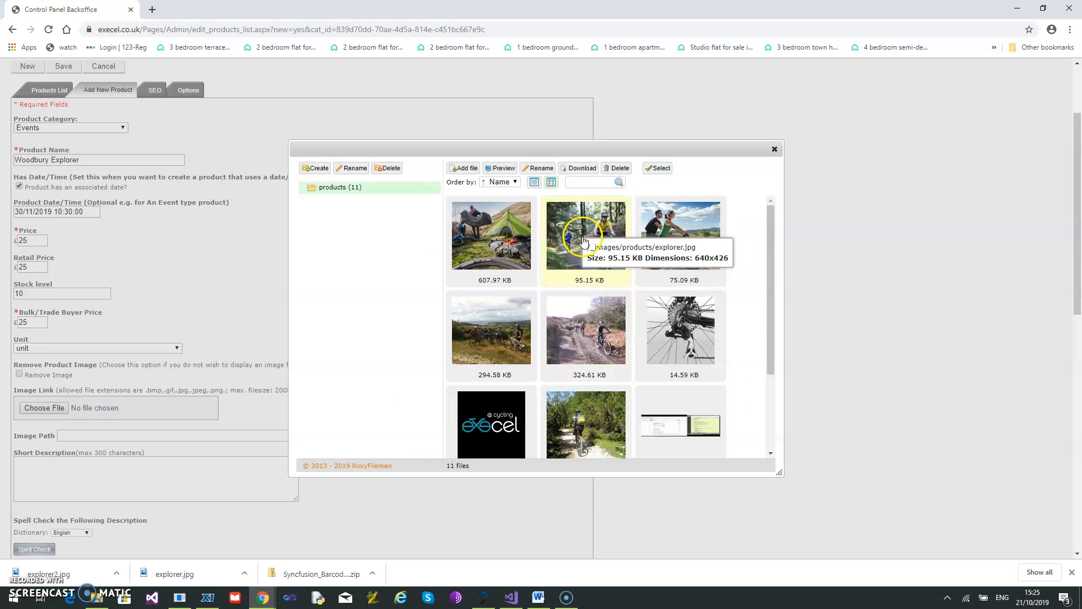
pyautogui.click(589, 233)
pyautogui.click(655, 169)
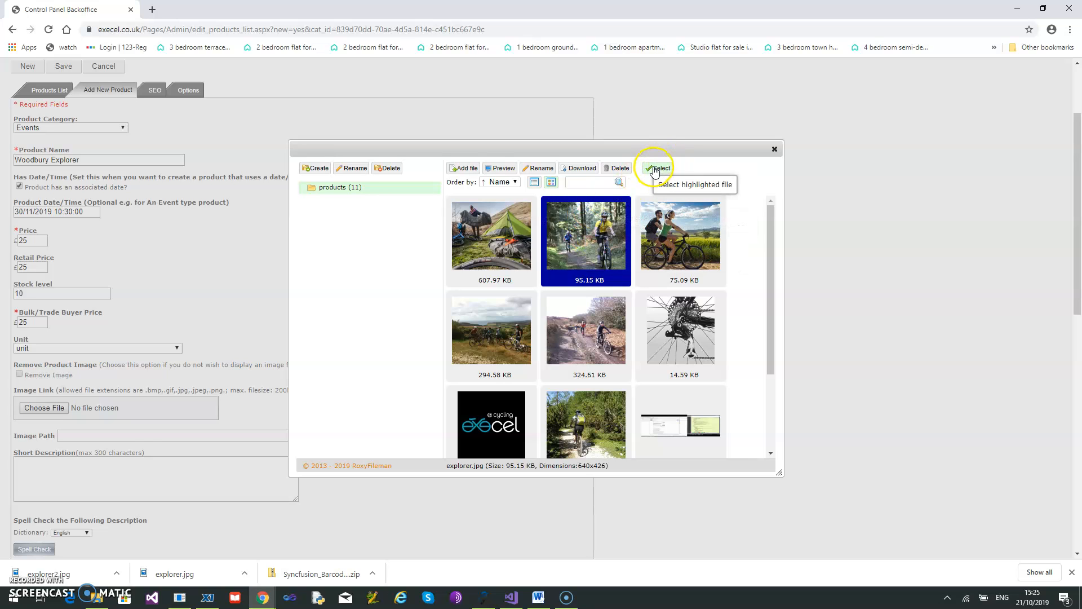
pyautogui.click(654, 168)
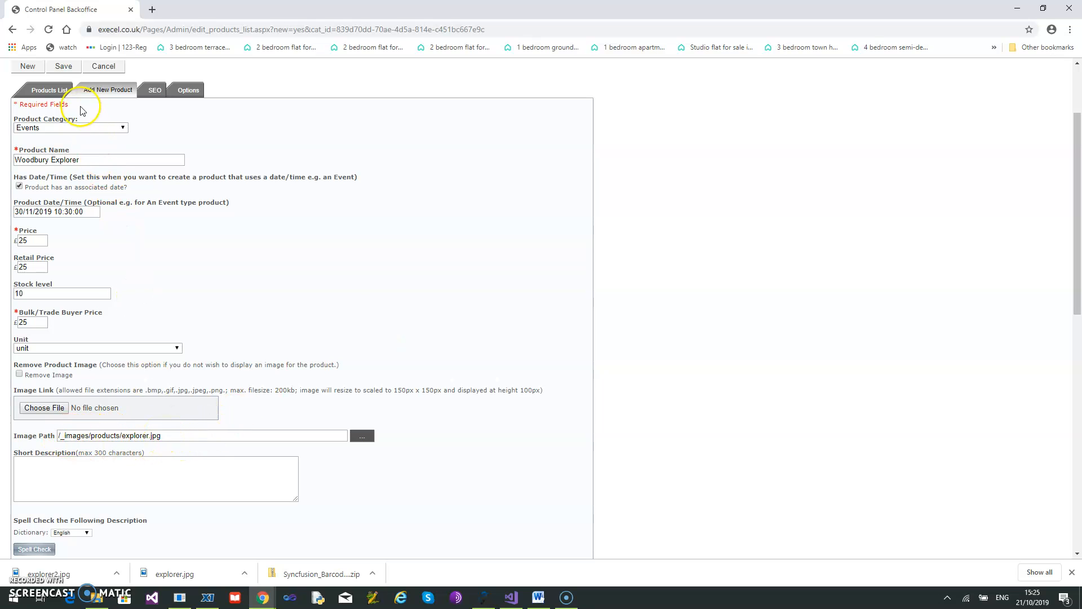
pyautogui.scroll(1, 363, 244)
pyautogui.click(64, 122)
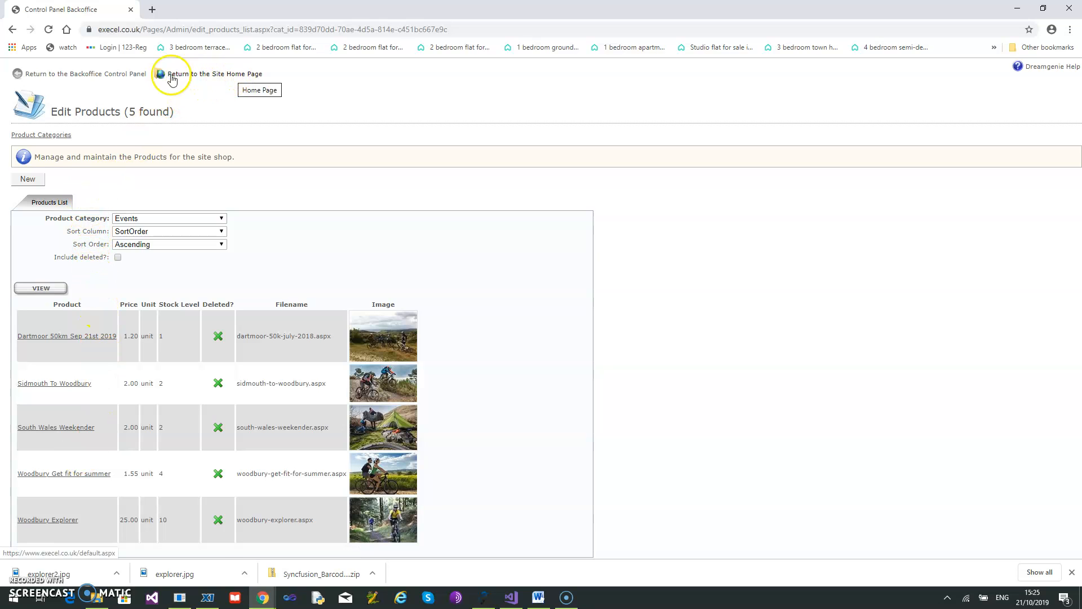
# Step: Go to the booking shop on the public site and view the Woodbury Explorer product details
pyautogui.click(236, 80)
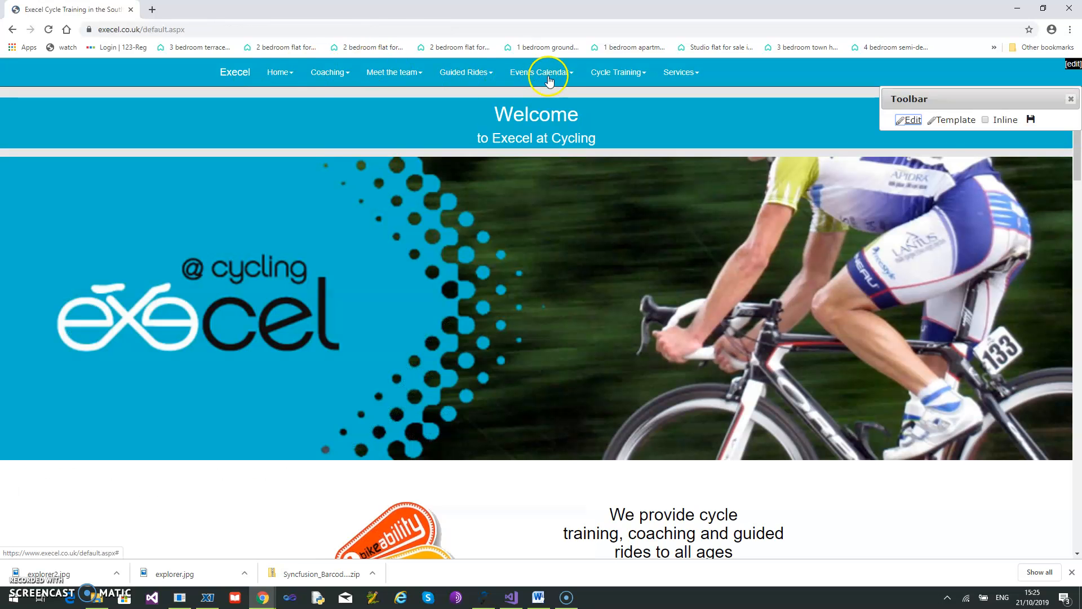
pyautogui.click(543, 79)
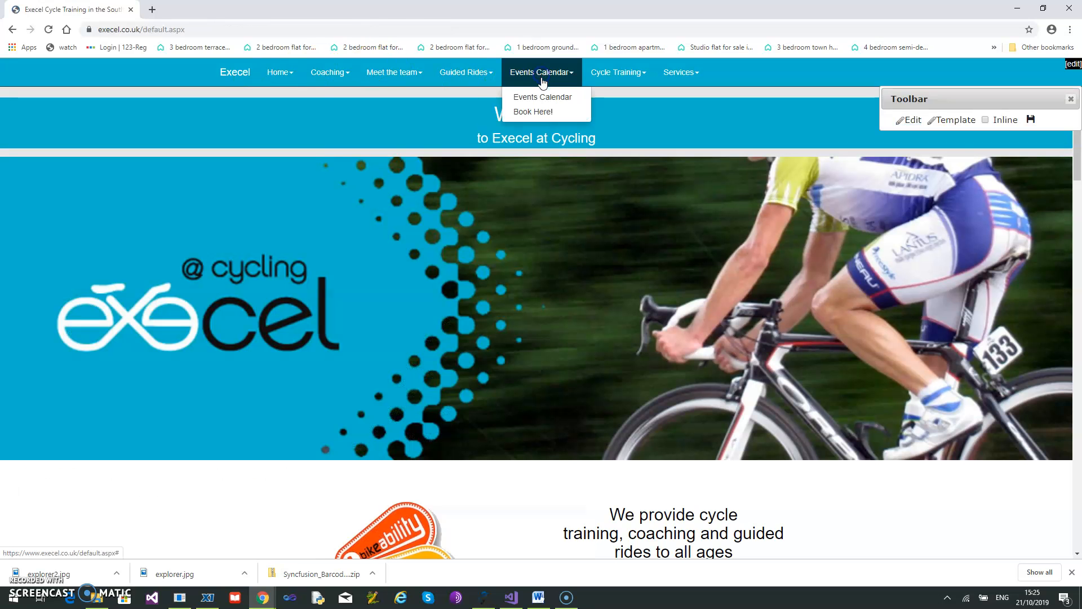
pyautogui.click(524, 112)
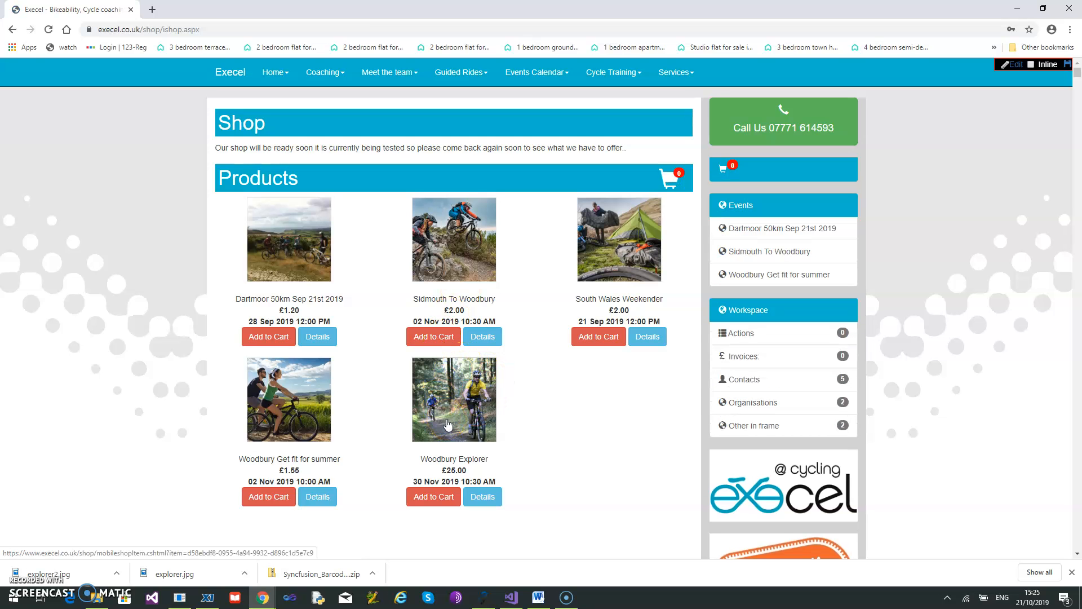
pyautogui.click(488, 504)
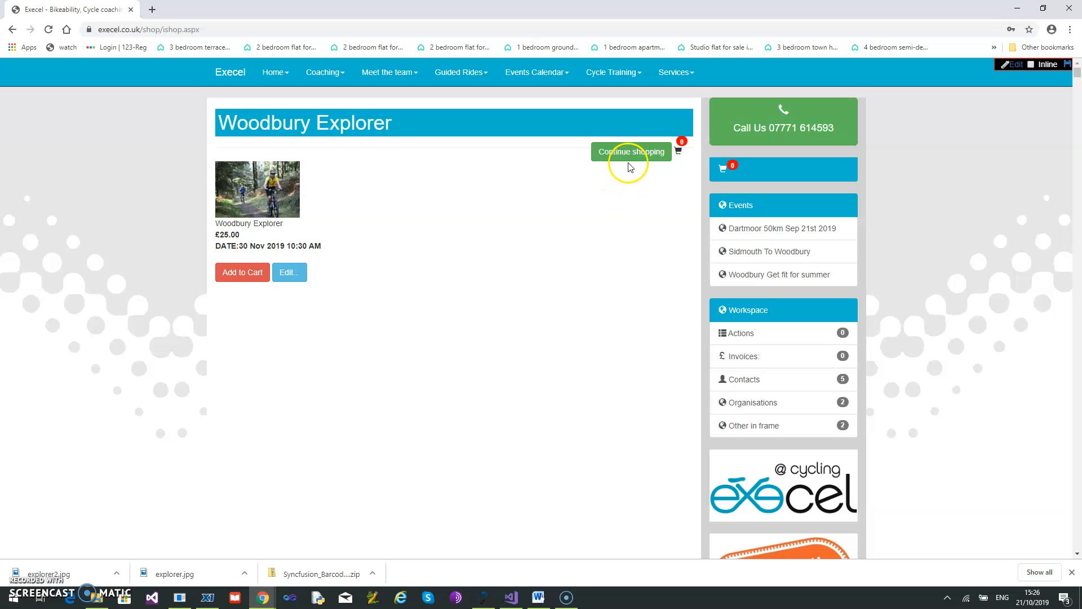
# Step: Open the Woodbury Explorer product for editing, highlight its newsletter link code and turn on inline editing
pyautogui.click(291, 275)
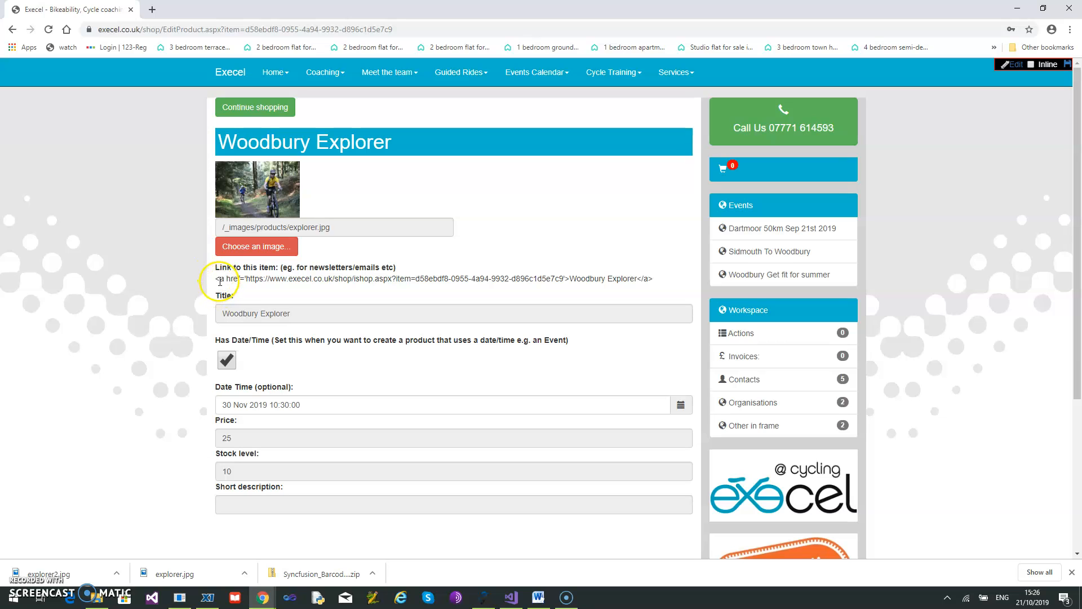
pyautogui.moveTo(242, 278); pyautogui.dragTo(646, 276)
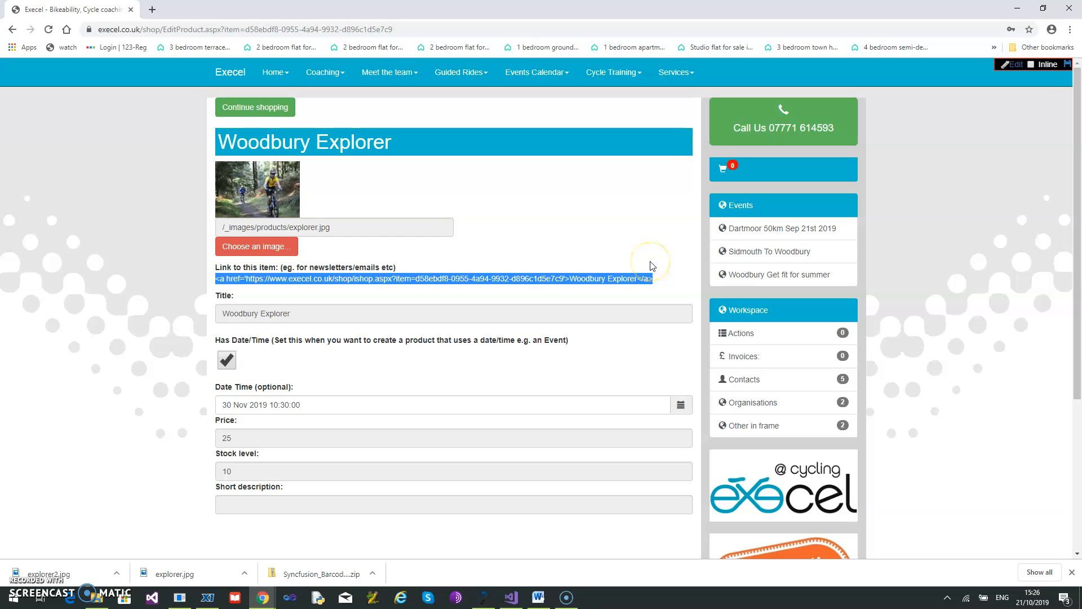
pyautogui.click(277, 293)
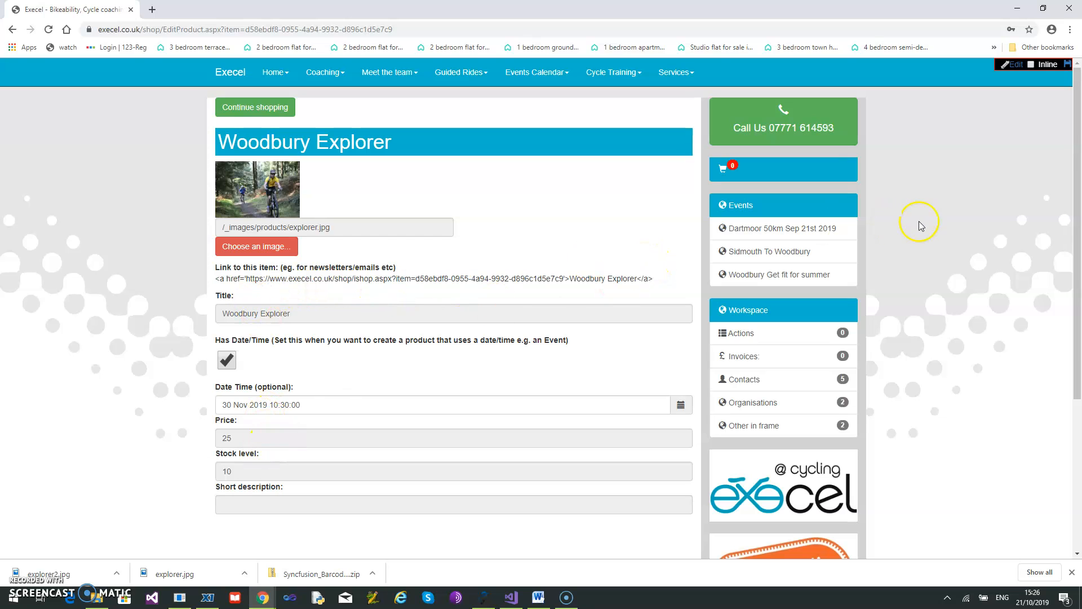
pyautogui.click(1033, 66)
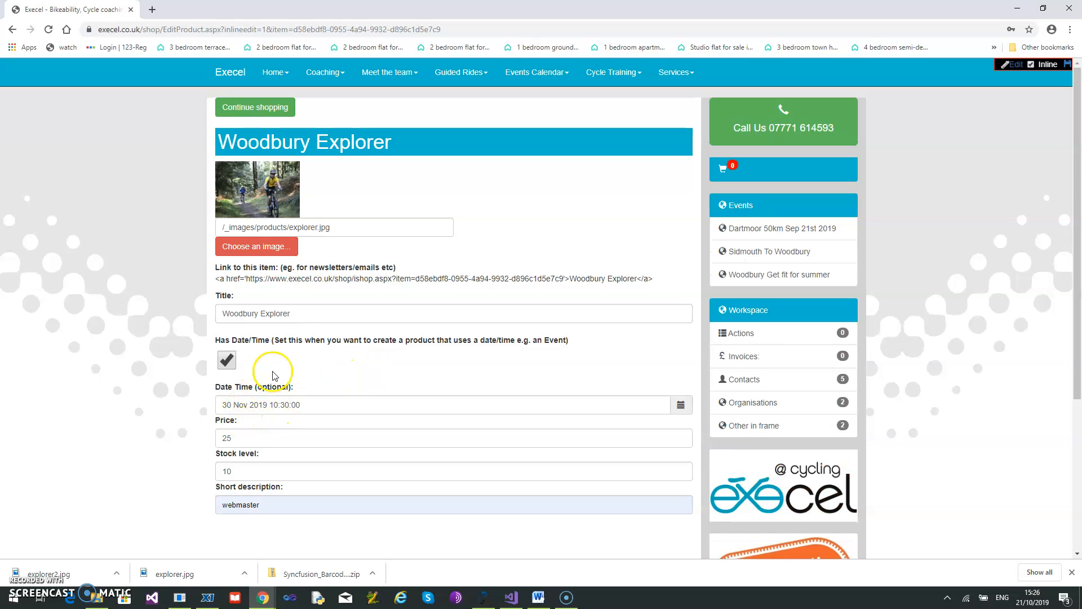
# Step: Copy the full event text from the open Word document into the product's long description area below the short description
pyautogui.scroll(-1, 303, 384)
pyautogui.scroll(-3, 303, 383)
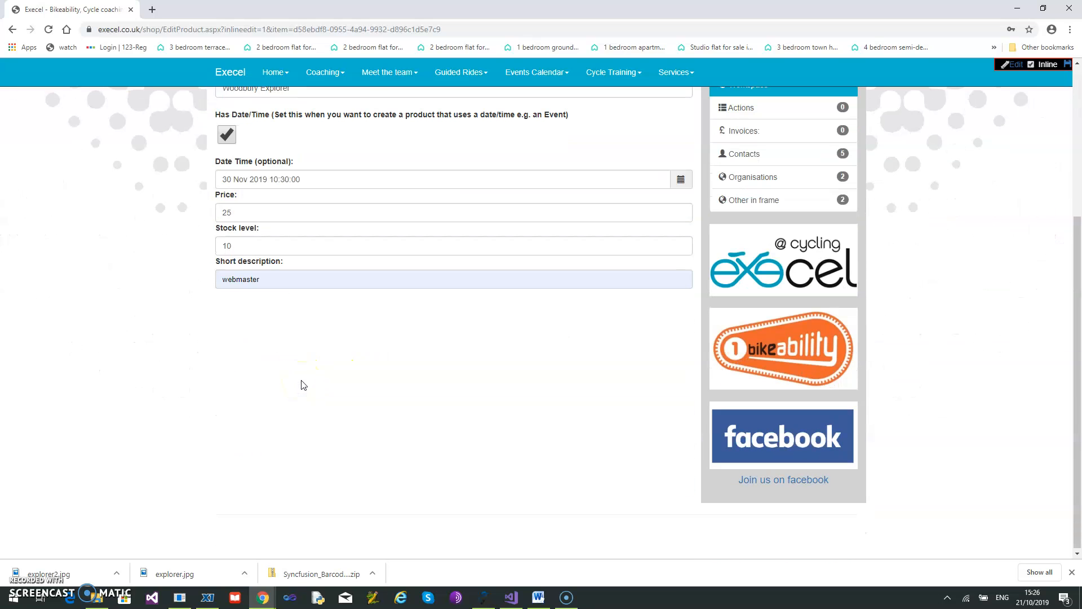
pyautogui.click(244, 304)
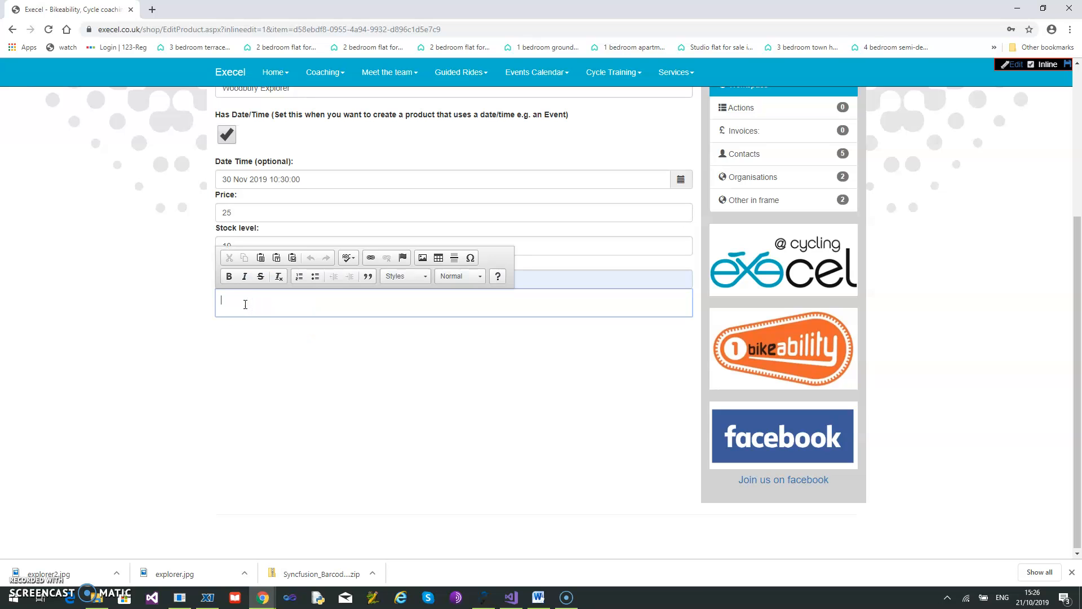
pyautogui.click(538, 597)
pyautogui.moveTo(572, 468); pyautogui.dragTo(496, 215)
pyautogui.hotkey('ctrl', 'c')
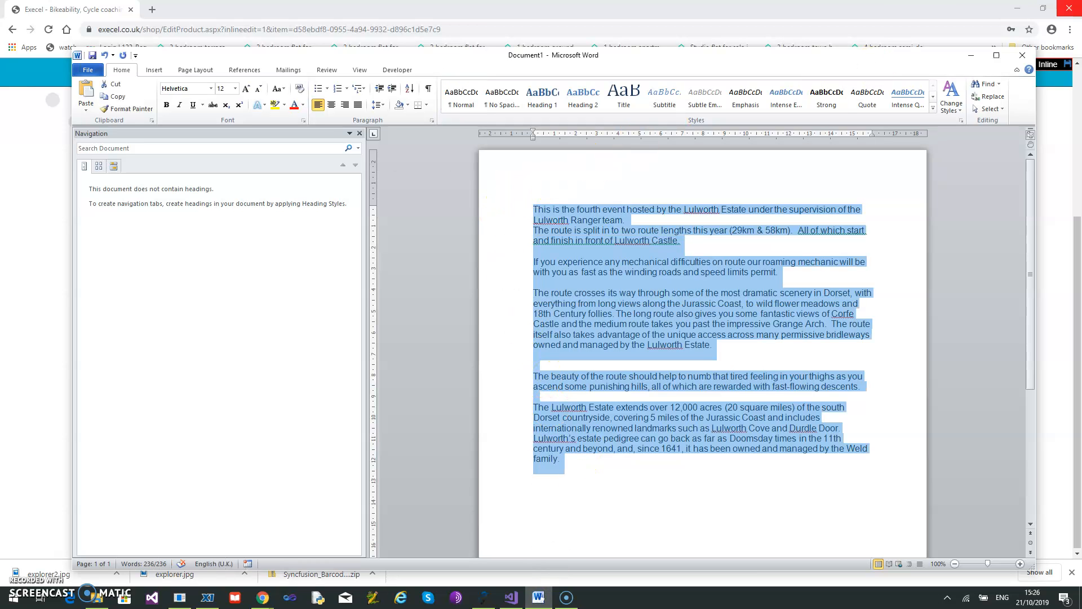
pyautogui.click(968, 58)
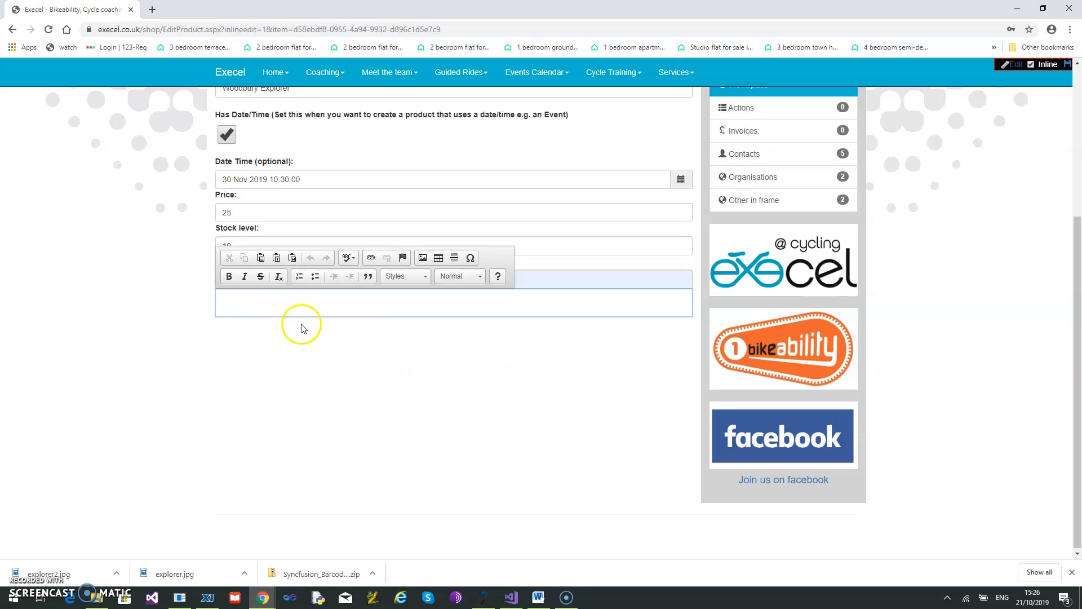
pyautogui.click(265, 305)
pyautogui.hotkey('ctrl', 'v')
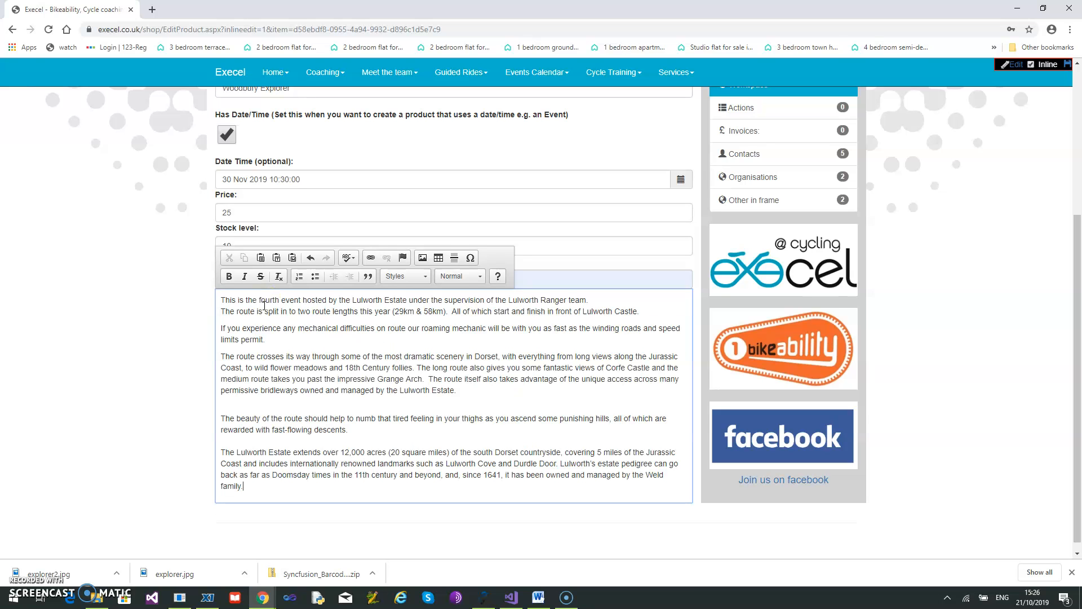
# Step: Add blank lines after the description's last paragraph and choose IMG_1853[1].jpg from the products folder as an image to insert there
pyautogui.click(255, 485)
pyautogui.press('Return')
pyautogui.press('Return')
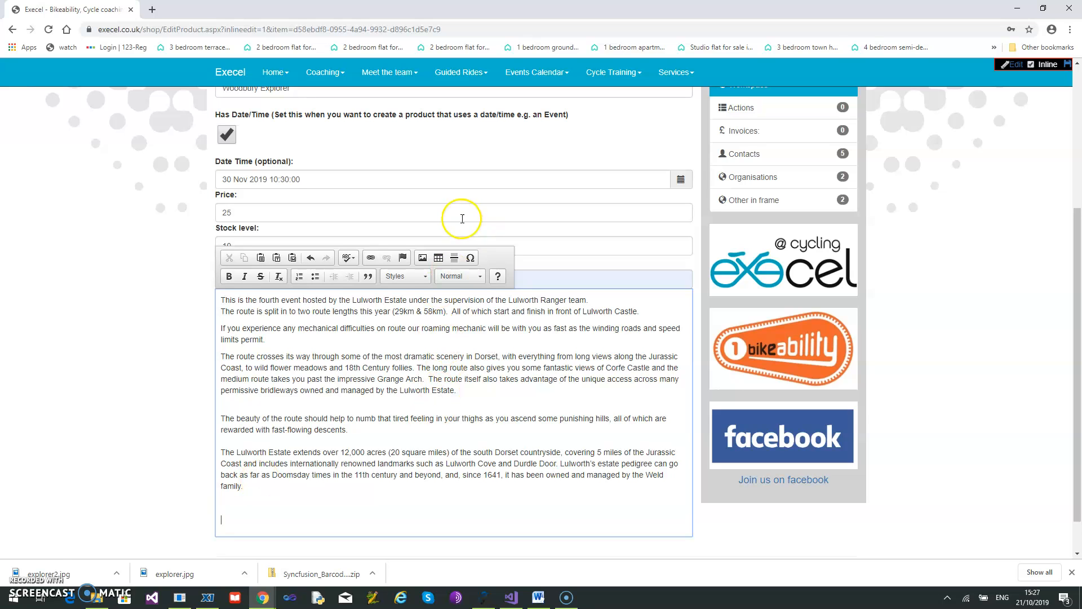
pyautogui.click(422, 257)
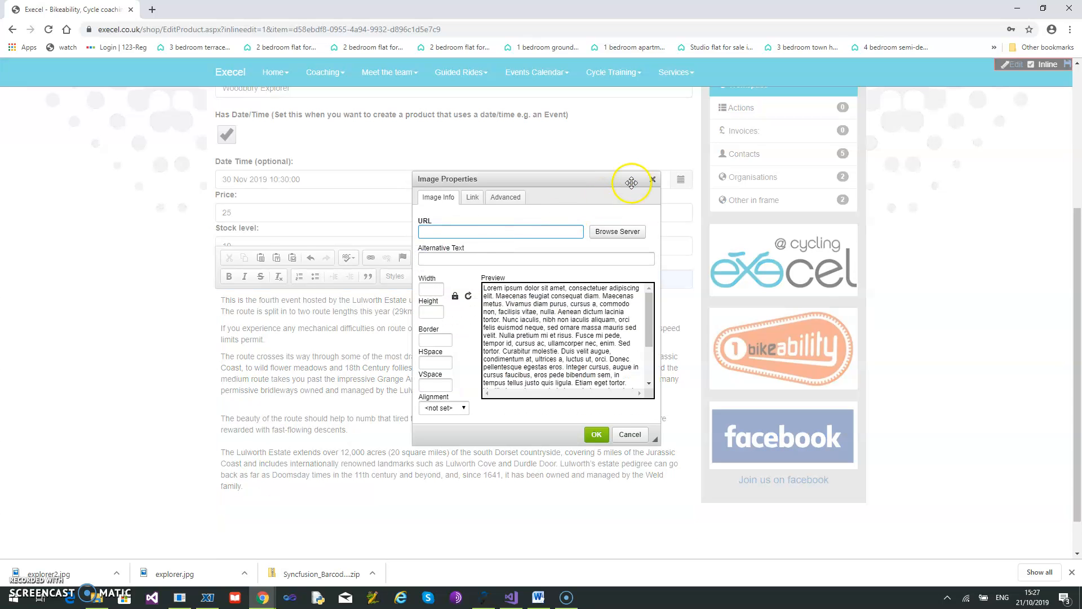
pyautogui.click(653, 179)
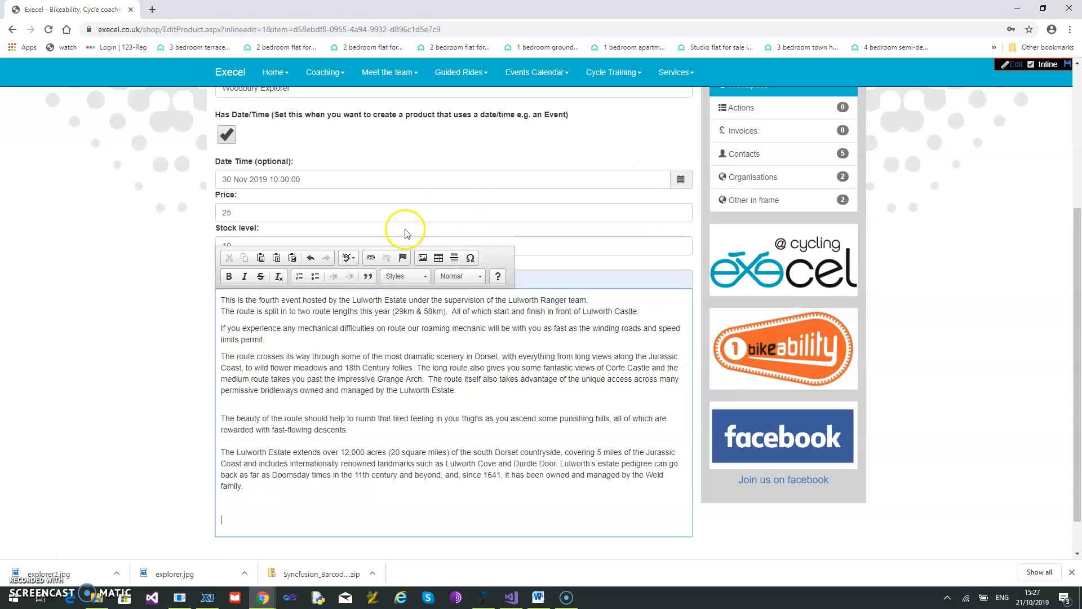
pyautogui.click(423, 258)
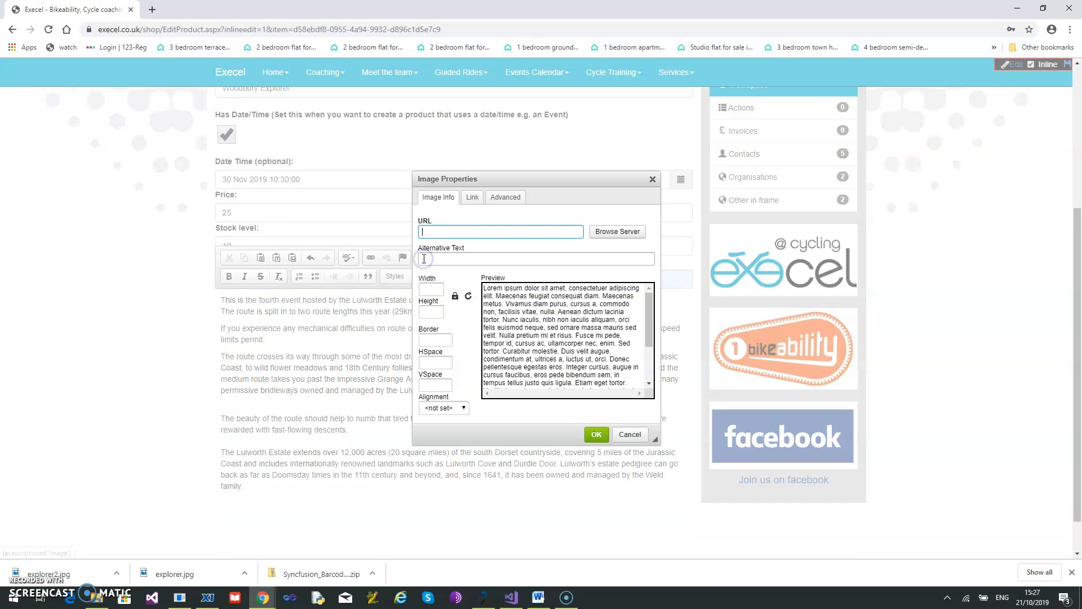
pyautogui.click(615, 235)
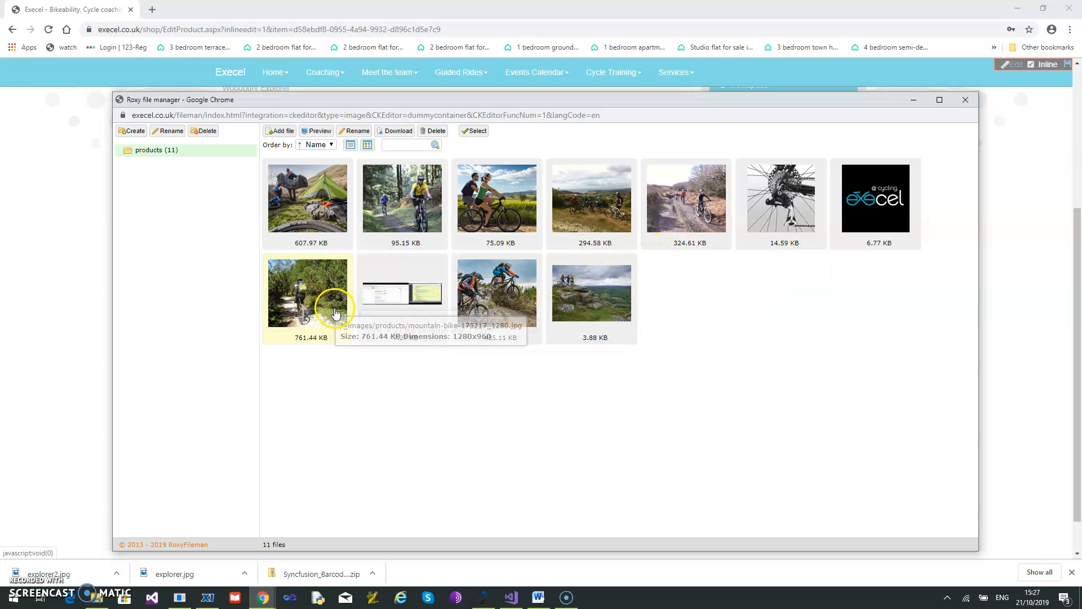
pyautogui.click(611, 216)
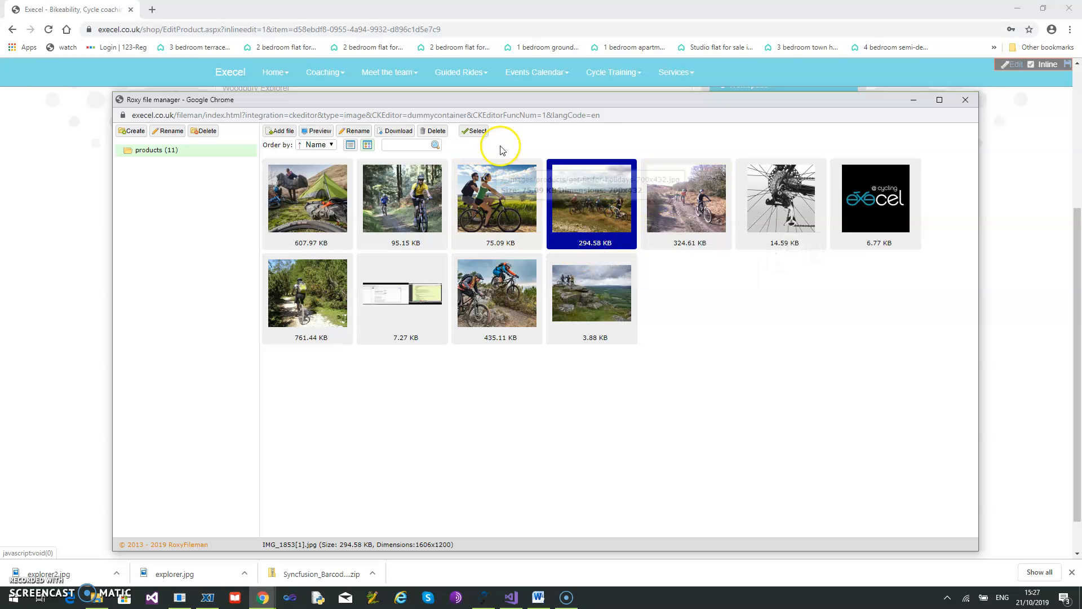
pyautogui.click(474, 132)
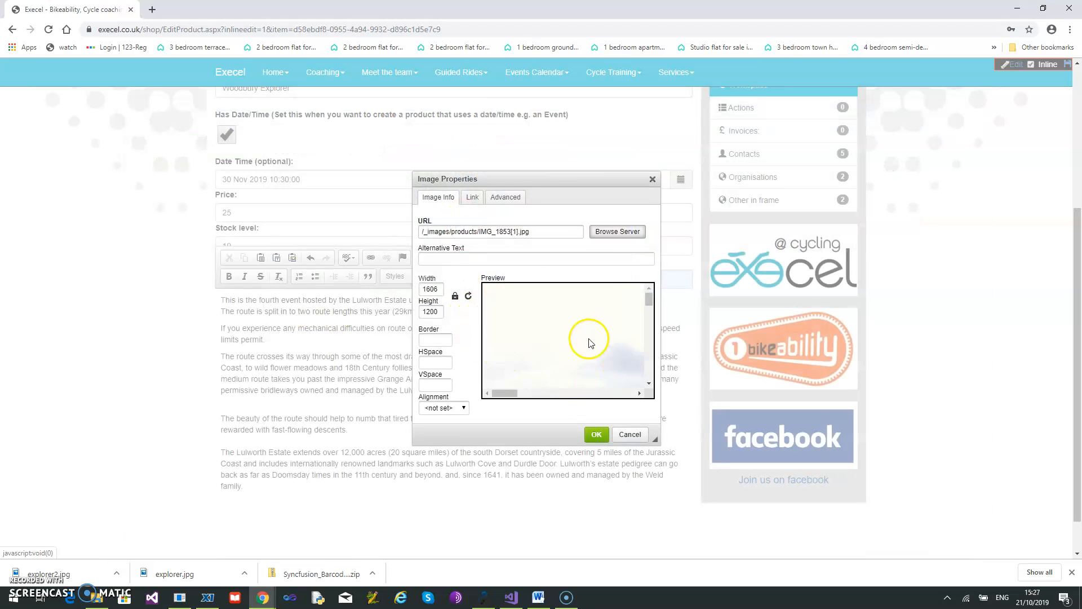
# Step: Clear the image's width and height, give it the stylesheet class img-responsive and insert it into the description
pyautogui.moveTo(437, 289); pyautogui.dragTo(382, 297)
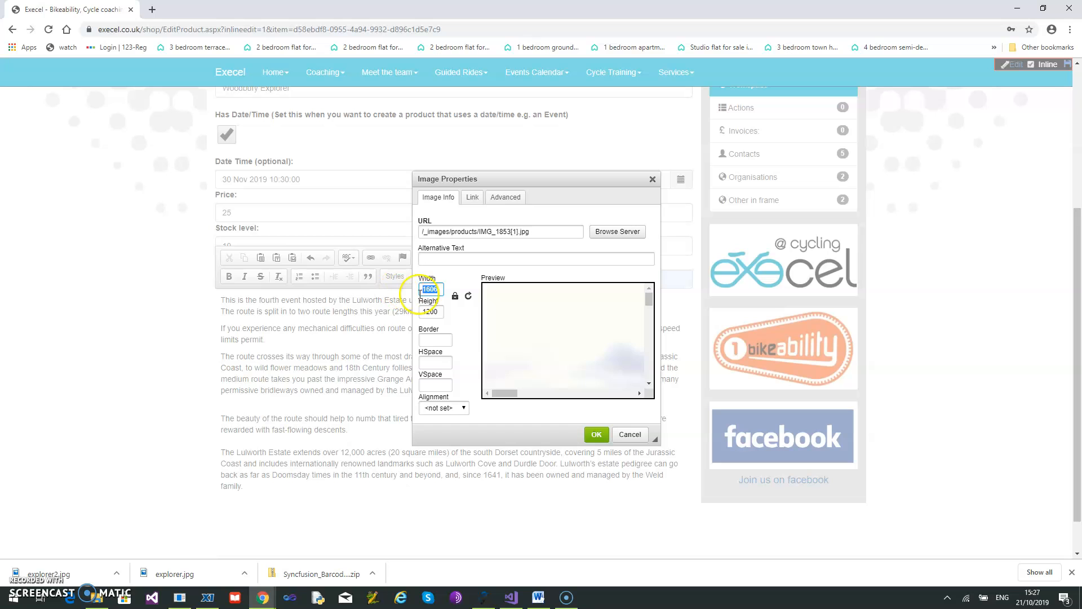
pyautogui.press('BackSpace')
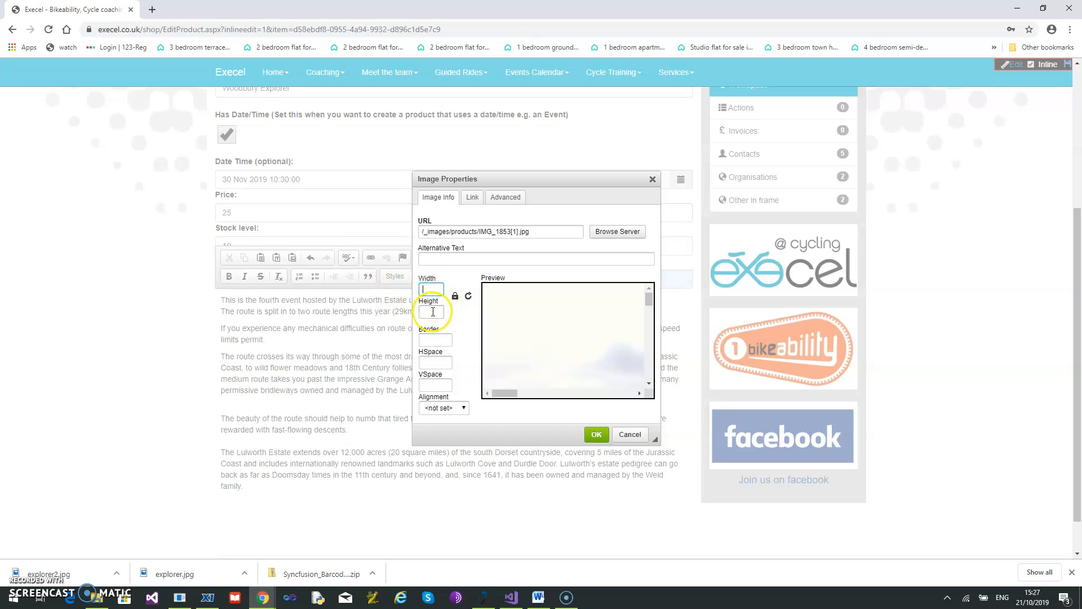
pyautogui.click(503, 202)
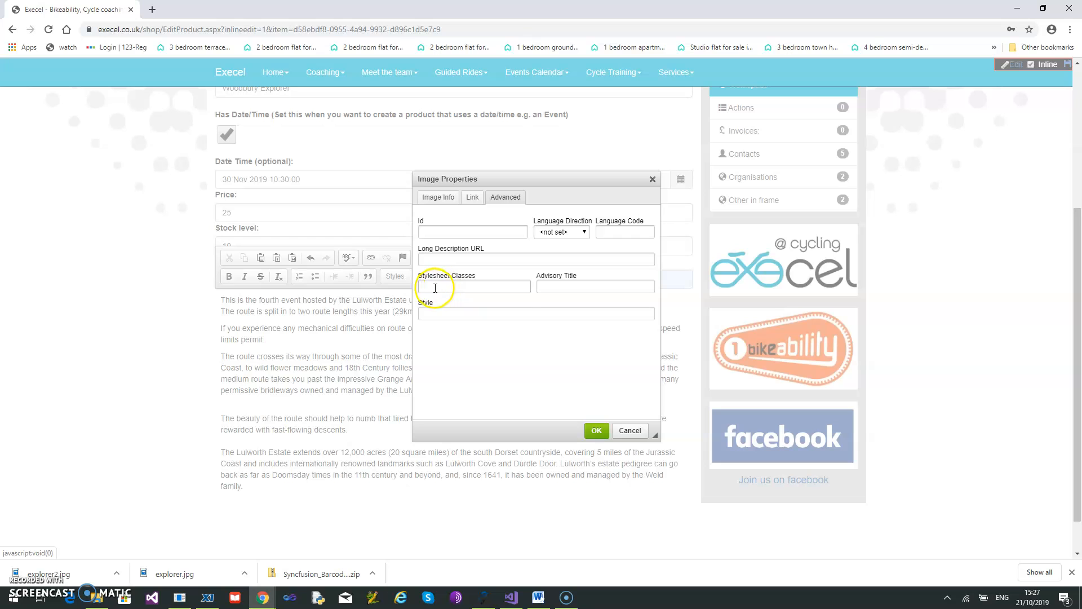
pyautogui.click(435, 288)
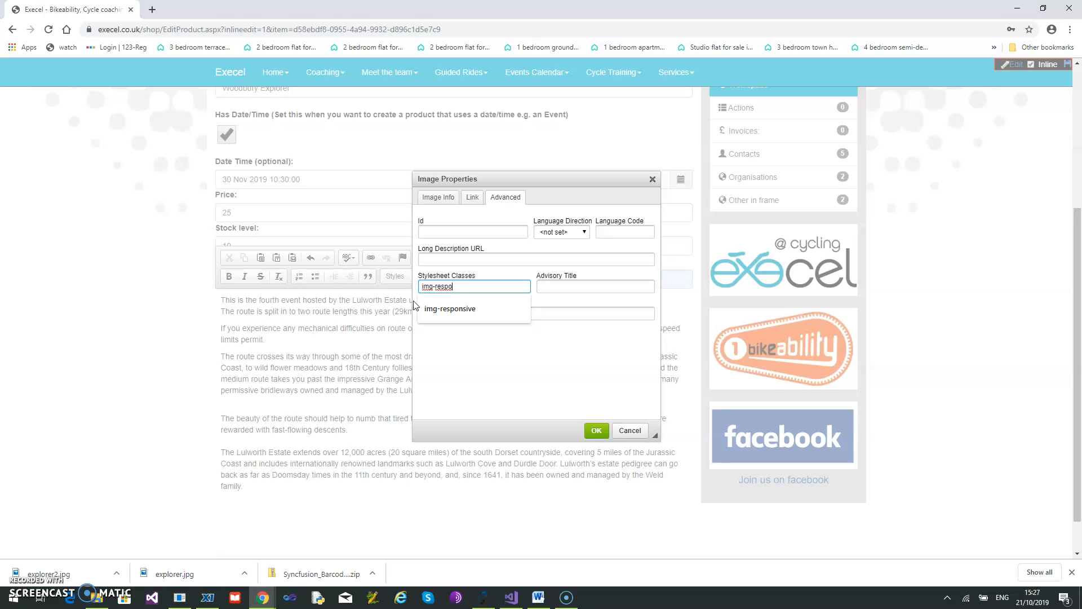
pyautogui.write('e')
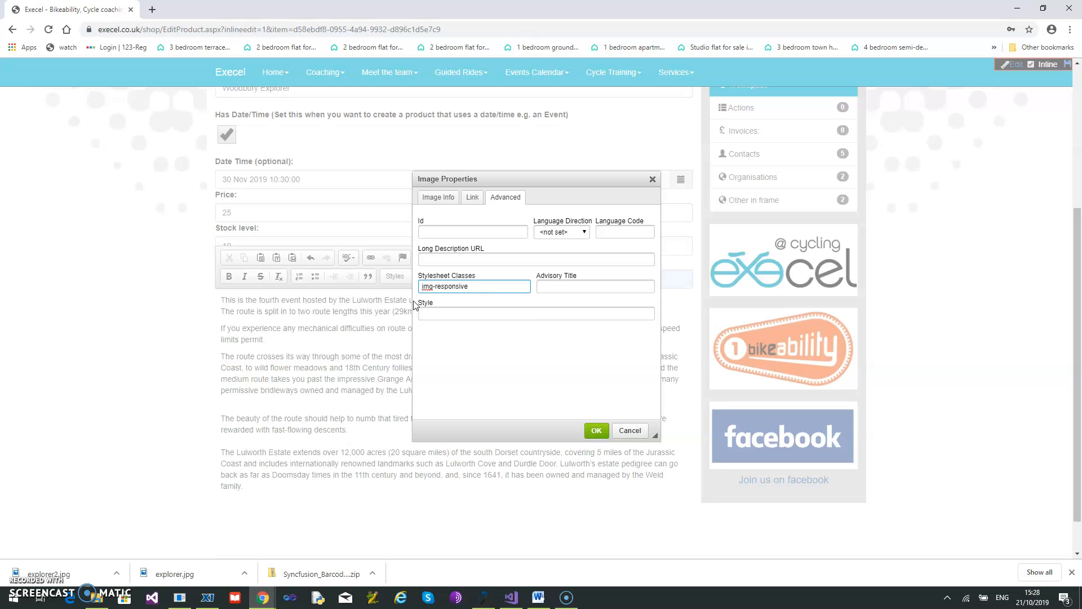
pyautogui.click(458, 326)
pyautogui.click(439, 199)
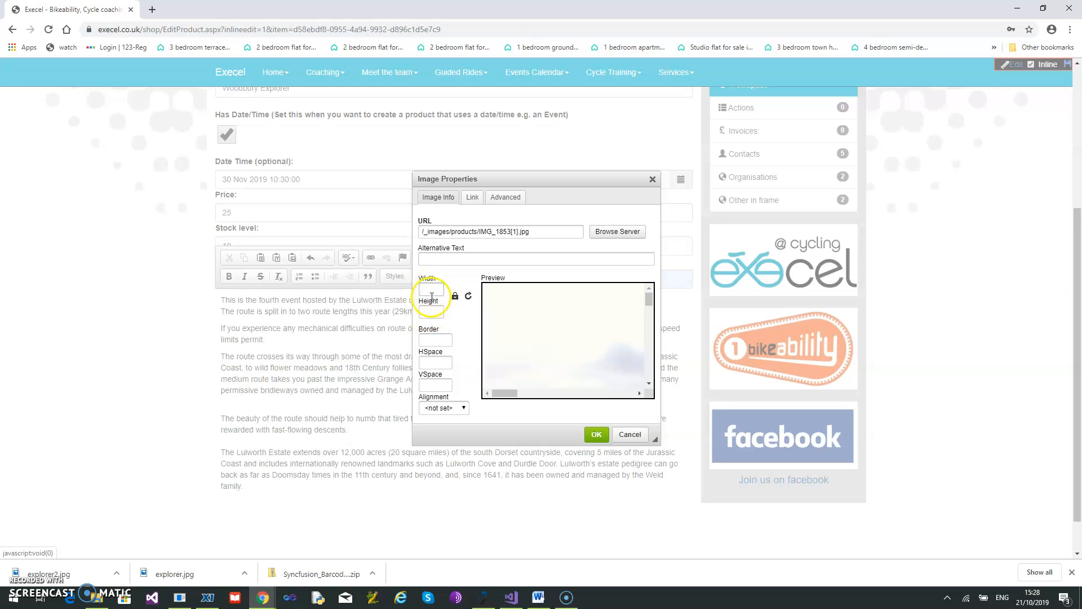
pyautogui.click(596, 435)
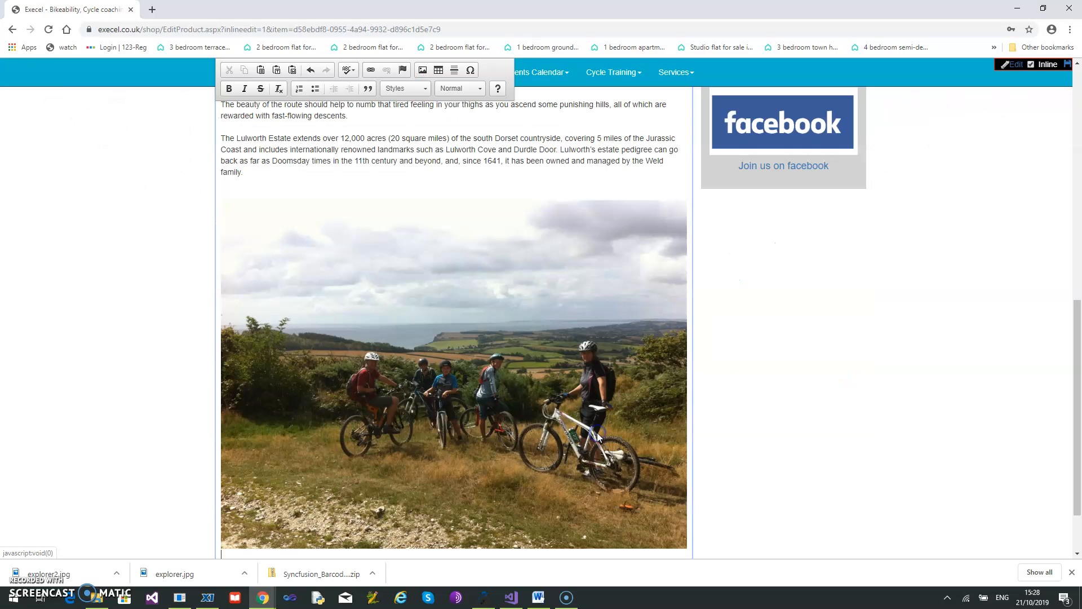
# Step: Replace the short description with "Come and enjoy a day out on Woodbury common"
pyautogui.scroll(2, 789, 429)
pyautogui.scroll(-2, 782, 428)
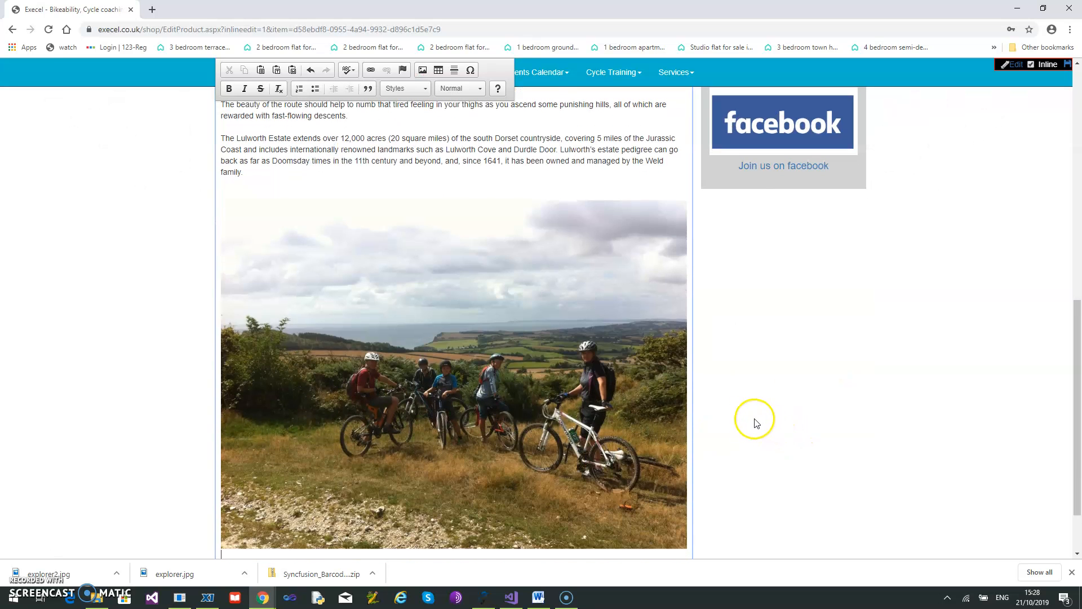
pyautogui.scroll(6, 631, 401)
pyautogui.scroll(3, 634, 399)
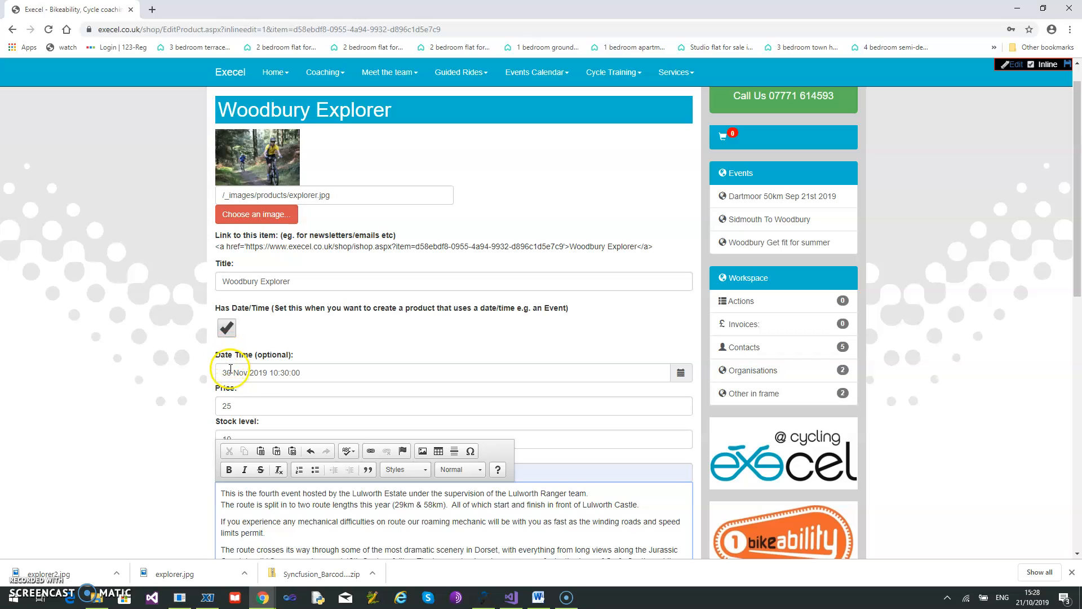
pyautogui.scroll(-2, 259, 406)
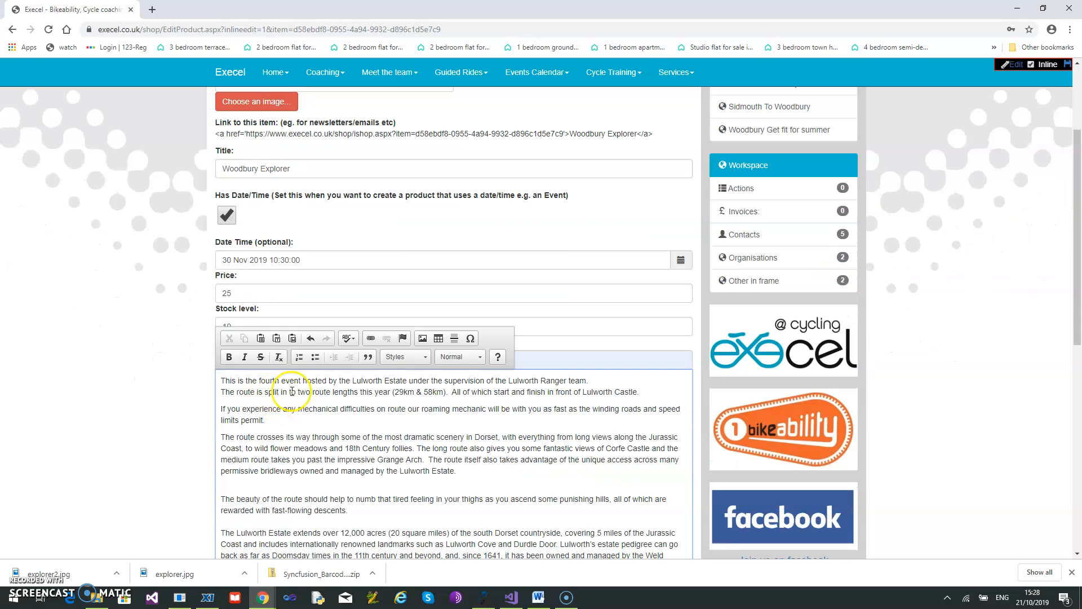
pyautogui.click(570, 264)
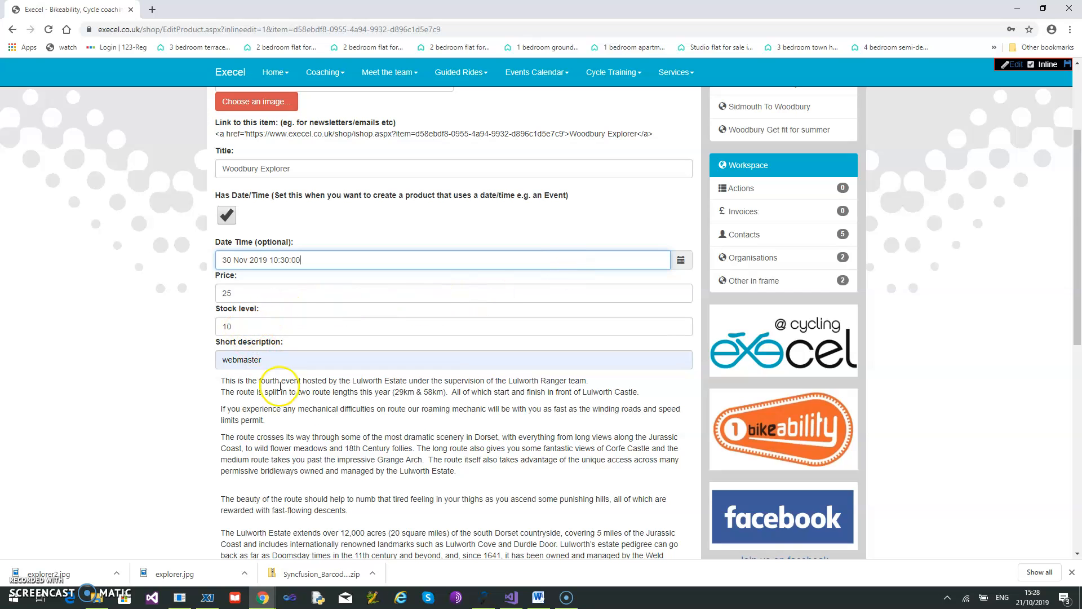
pyautogui.scroll(-3, 371, 455)
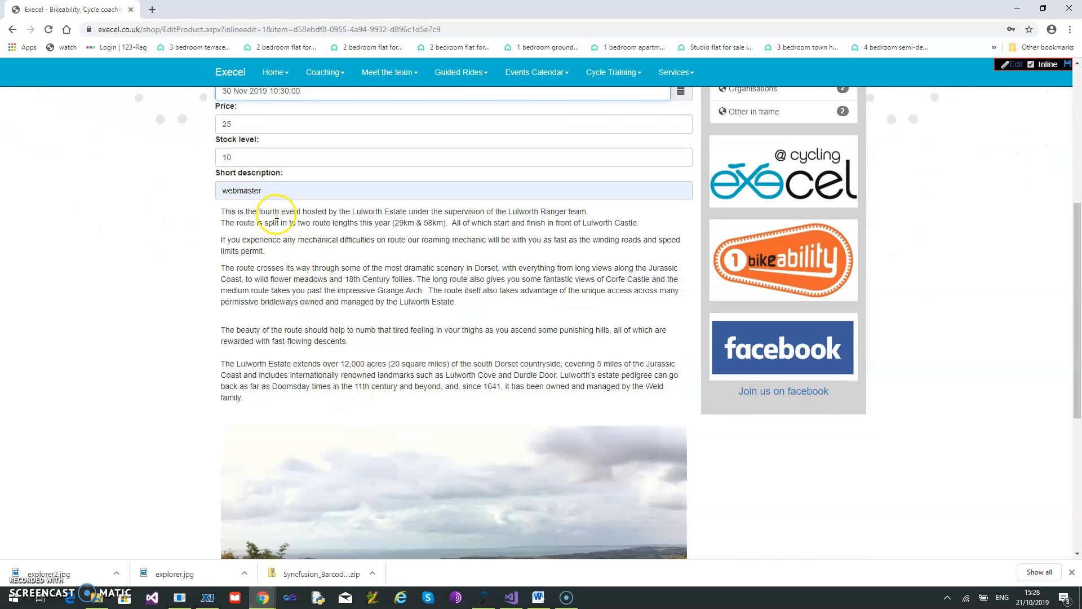
pyautogui.click(268, 190)
pyautogui.moveTo(253, 192); pyautogui.dragTo(173, 187)
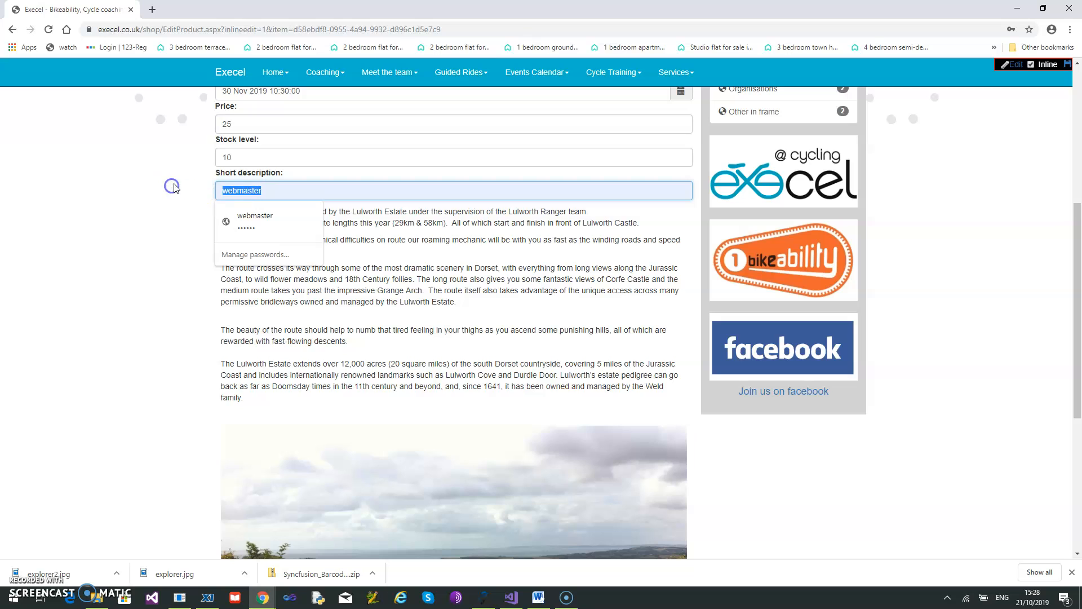
pyautogui.write('Come')
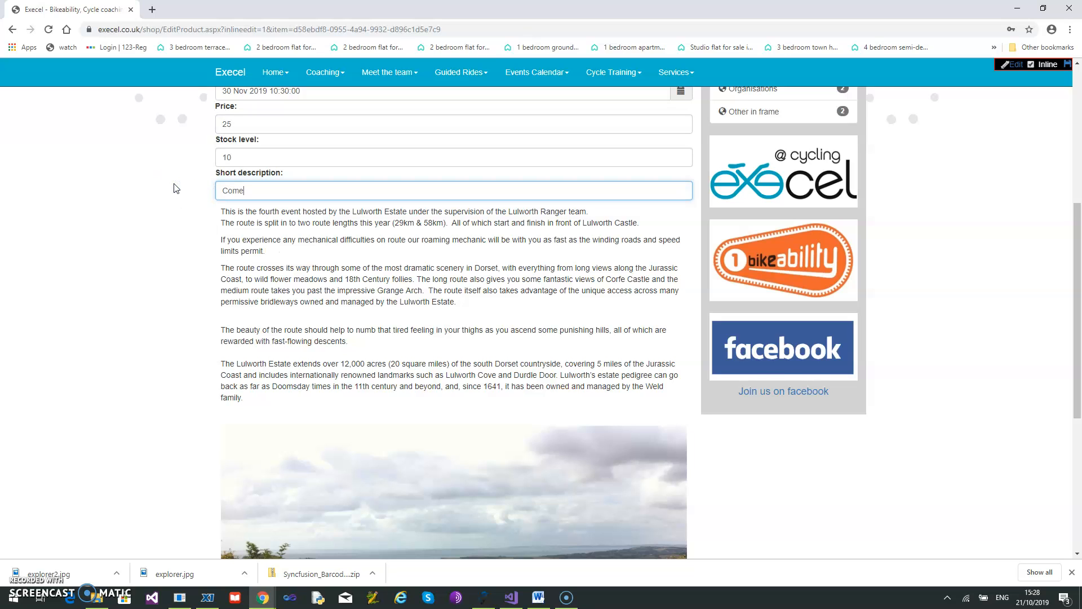
pyautogui.write(' and enjoy a day out on Woodbury common')
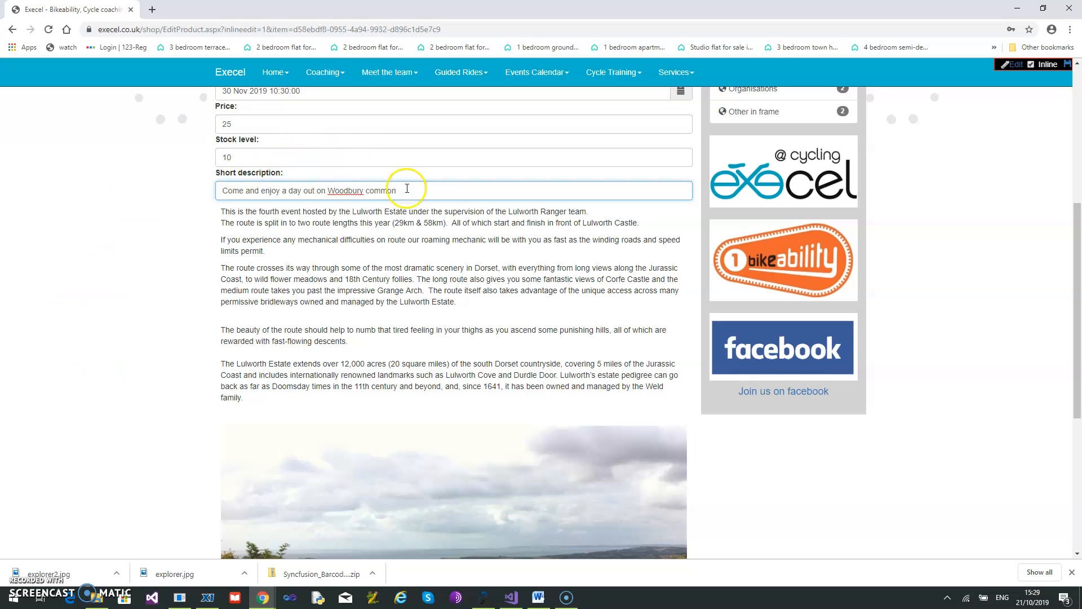
# Step: Save the edited Woodbury Explorer product, declining the browser's offer to store a password
pyautogui.click(1067, 66)
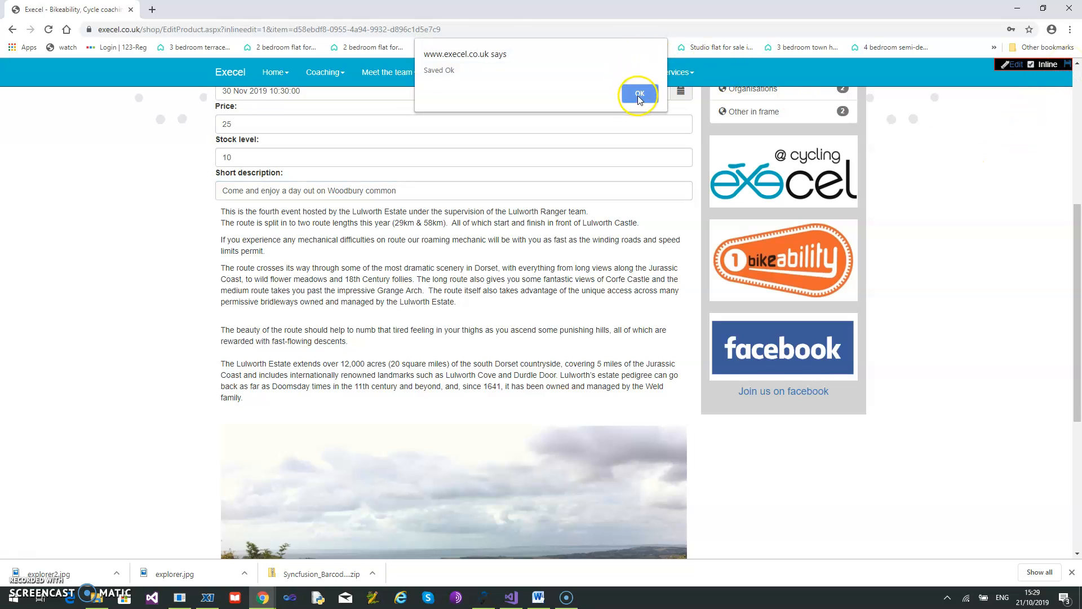
pyautogui.click(639, 94)
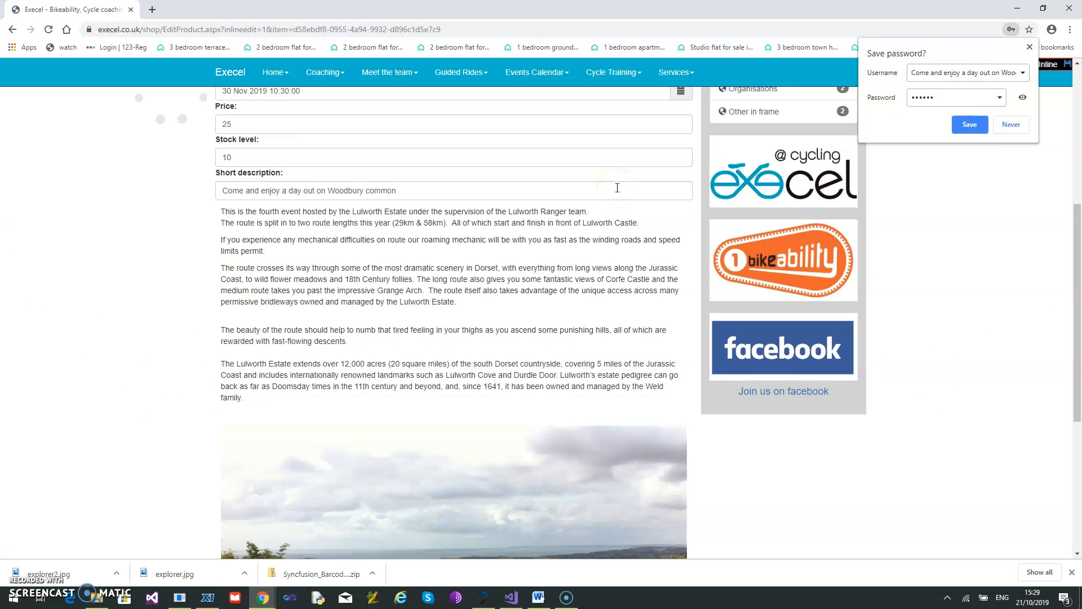
pyautogui.click(1014, 126)
pyautogui.scroll(5, 483, 231)
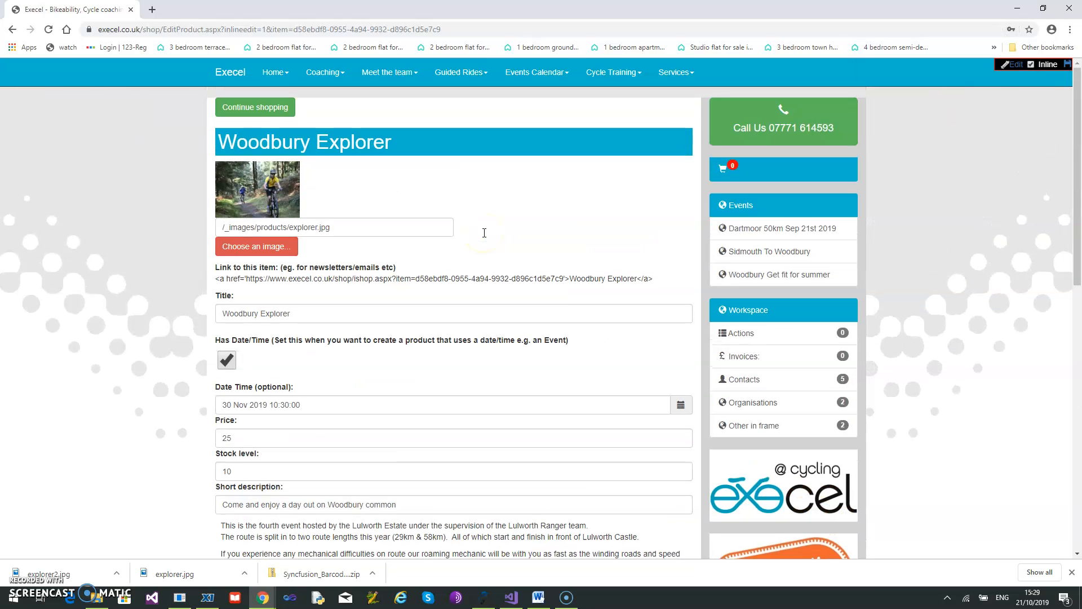
pyautogui.click(1066, 64)
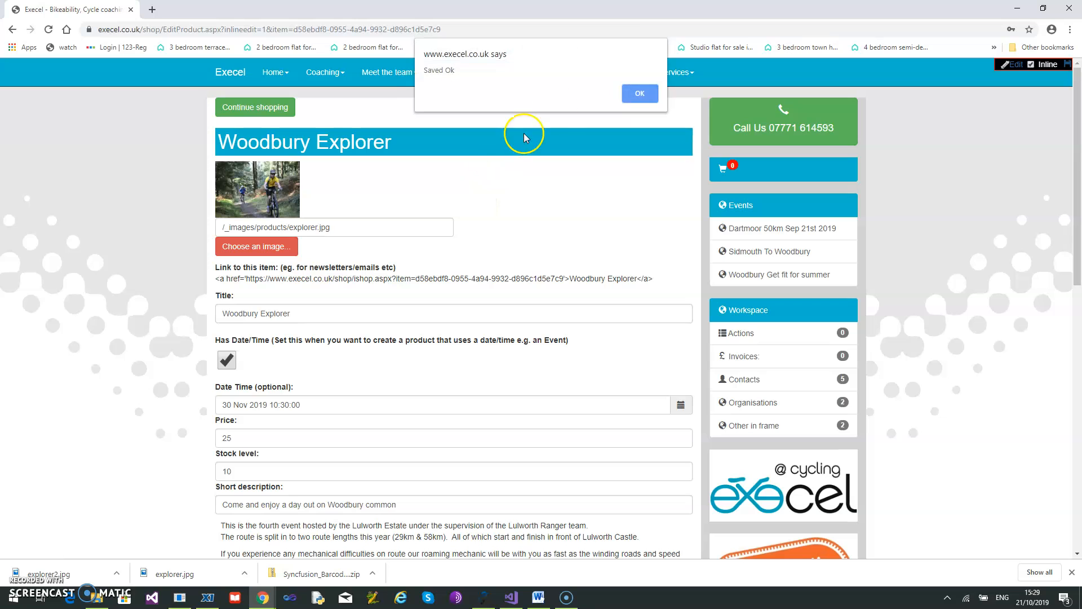
# Step: Return to the shop listing and open the Woodbury Explorer details to check the published description and image
pyautogui.click(638, 93)
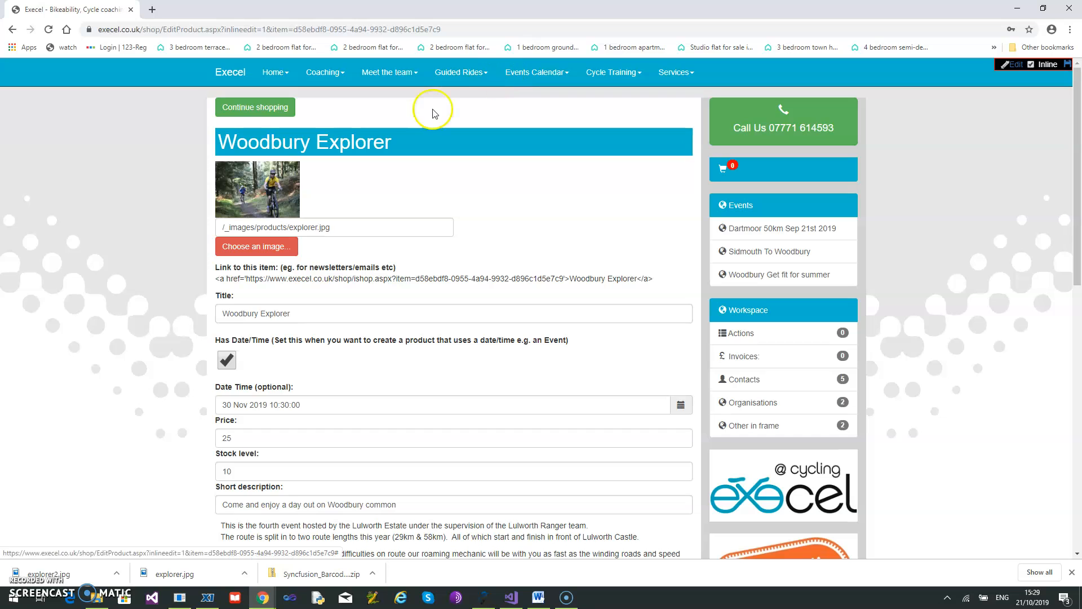
pyautogui.click(253, 107)
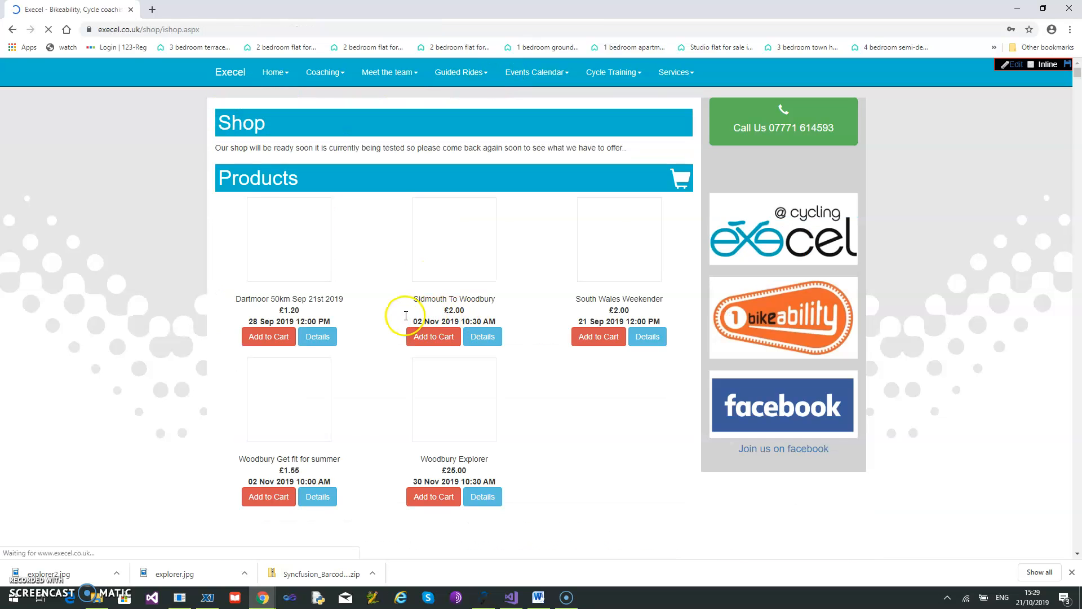
pyautogui.click(495, 501)
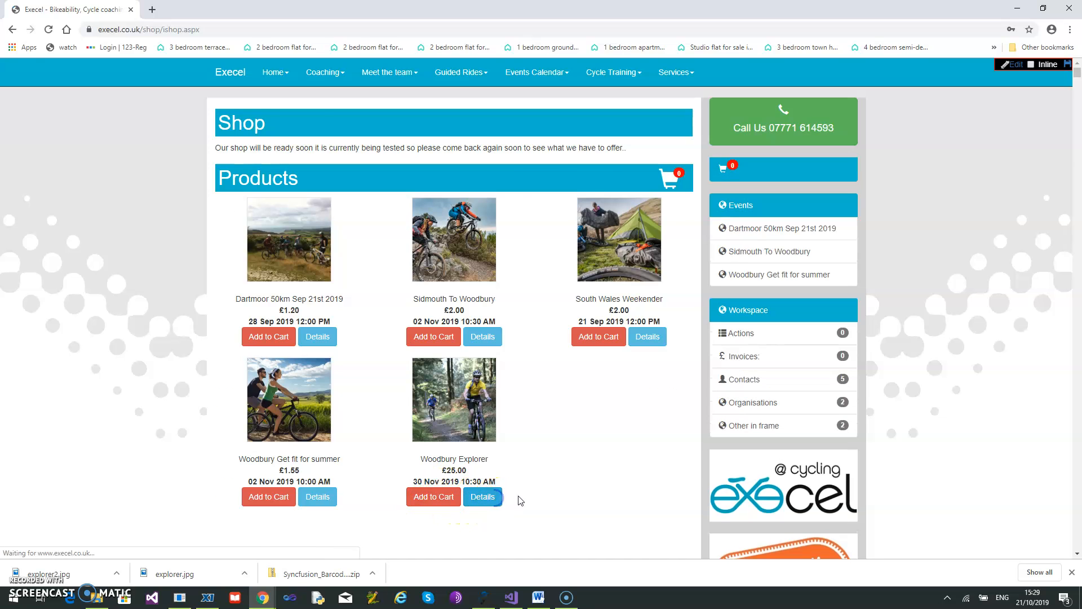
pyautogui.scroll(-3, 596, 488)
pyautogui.scroll(-3, 597, 486)
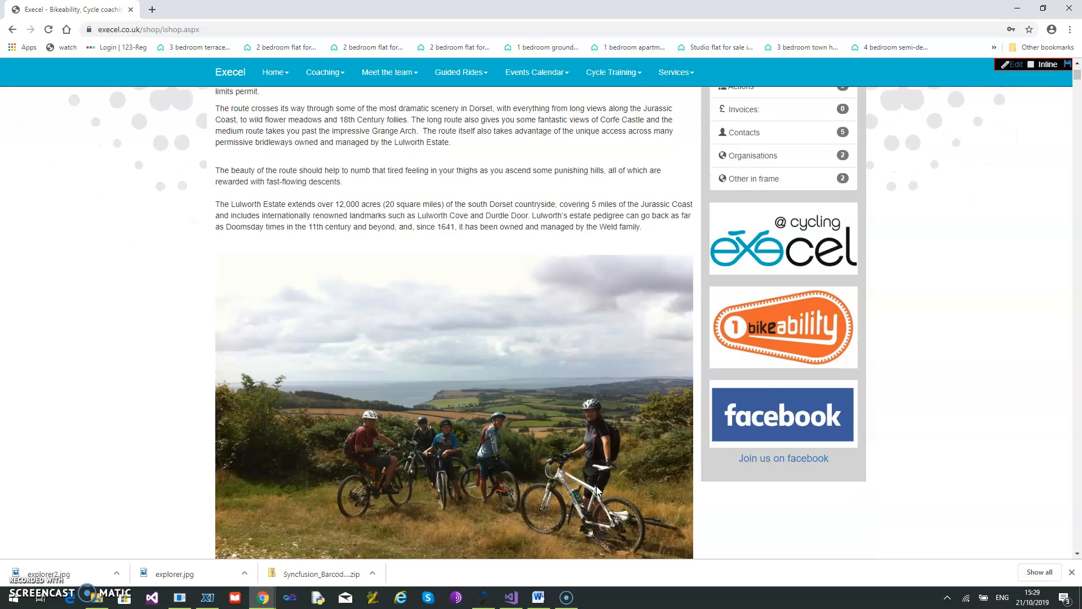
pyautogui.scroll(6, 596, 486)
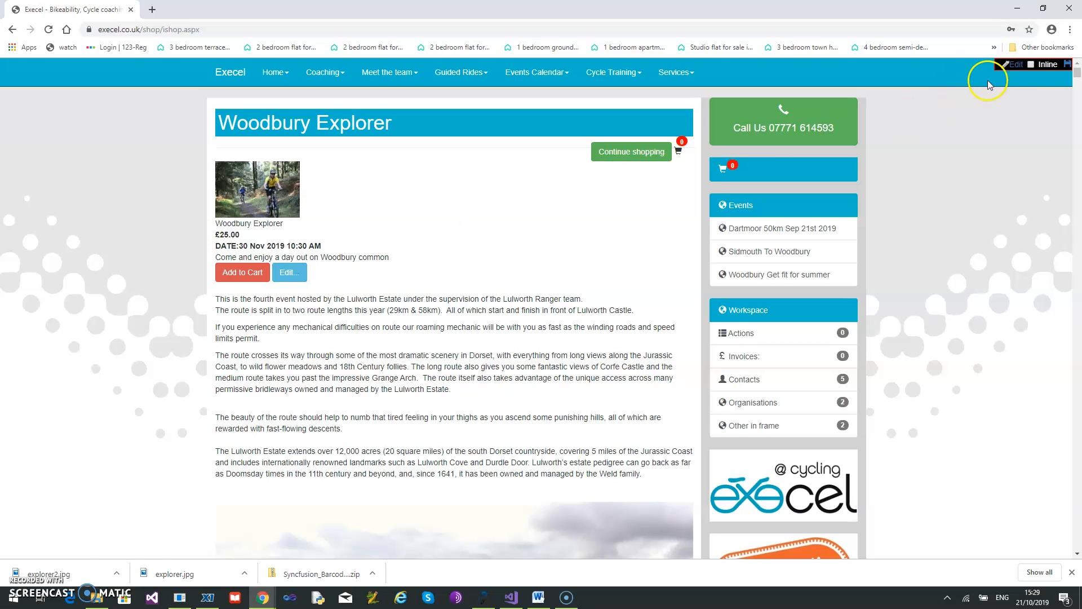
# Step: Open the workspace from the backoffice control panel and enter the workspace manager with its password
pyautogui.click(1010, 68)
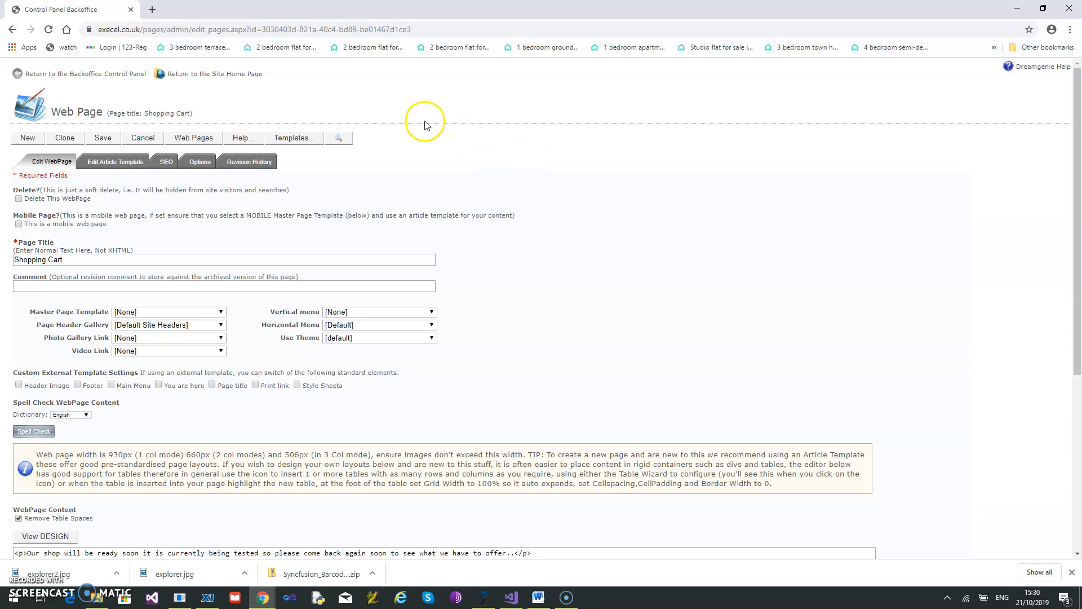
pyautogui.click(104, 75)
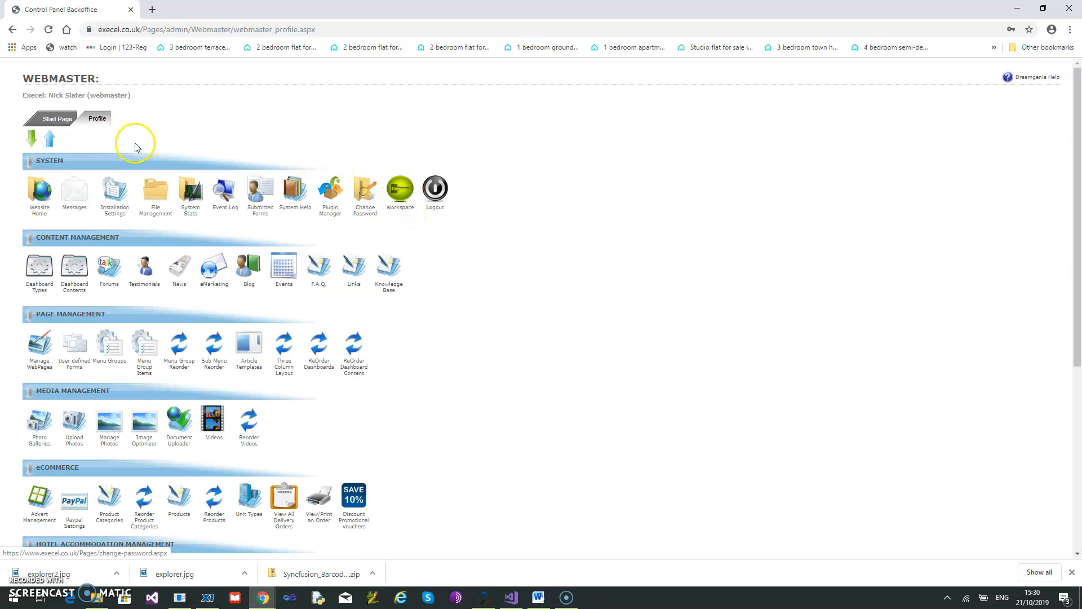
pyautogui.click(399, 202)
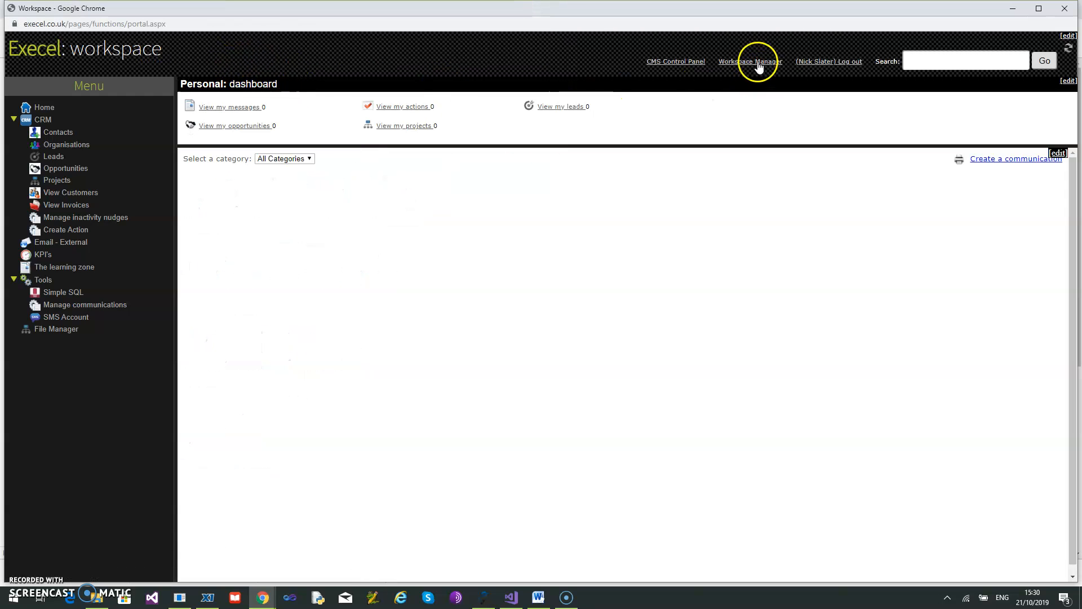
pyautogui.click(743, 63)
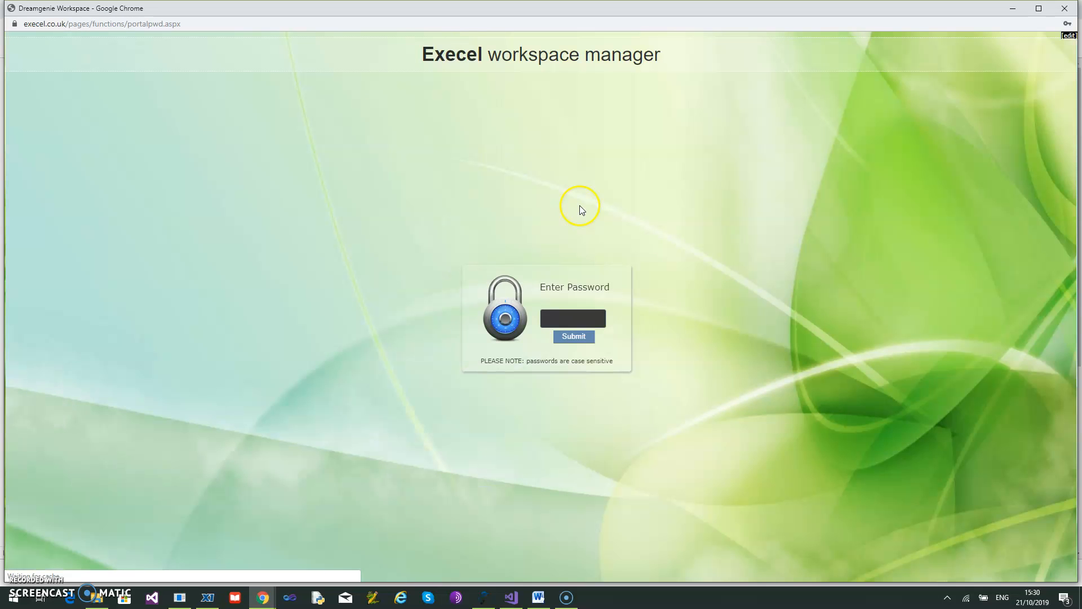
pyautogui.click(560, 319)
pyautogui.write('••')
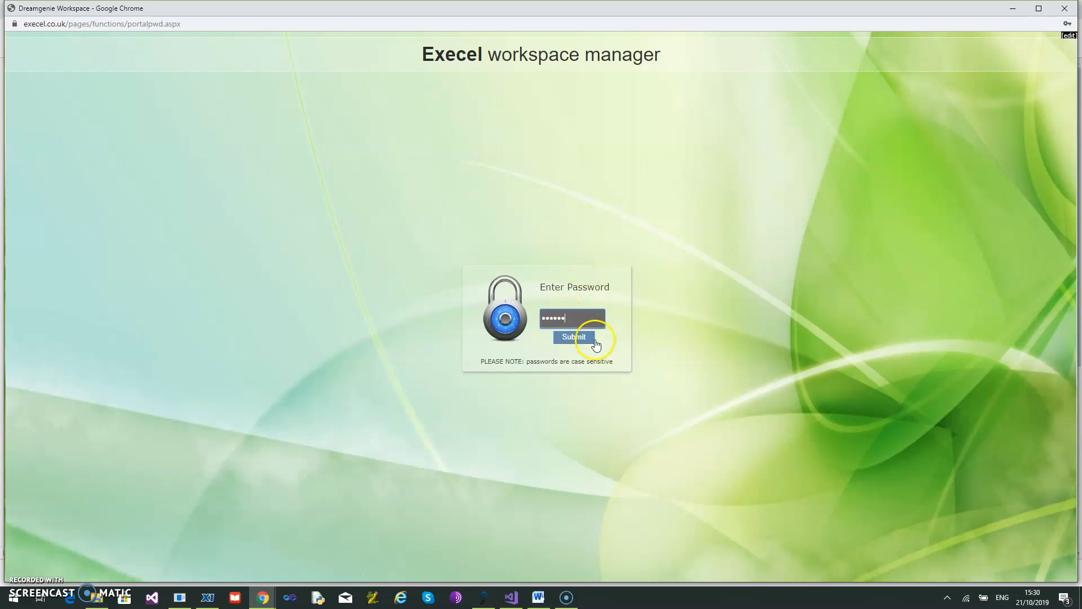
pyautogui.click(580, 336)
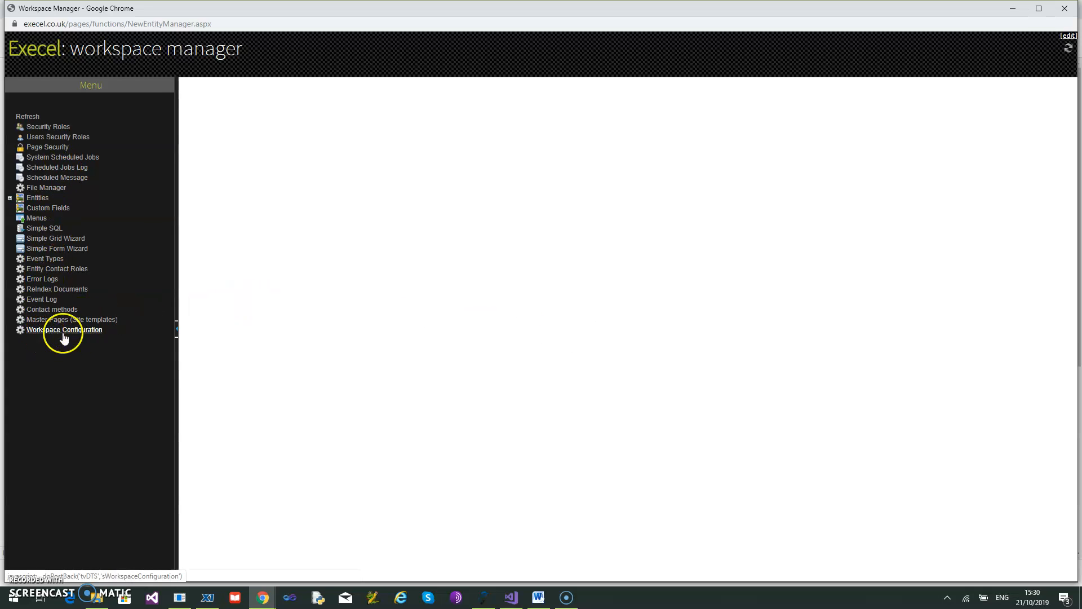
# Step: Open the workspace configuration and highlight the shop's special instructions text for review
pyautogui.click(89, 332)
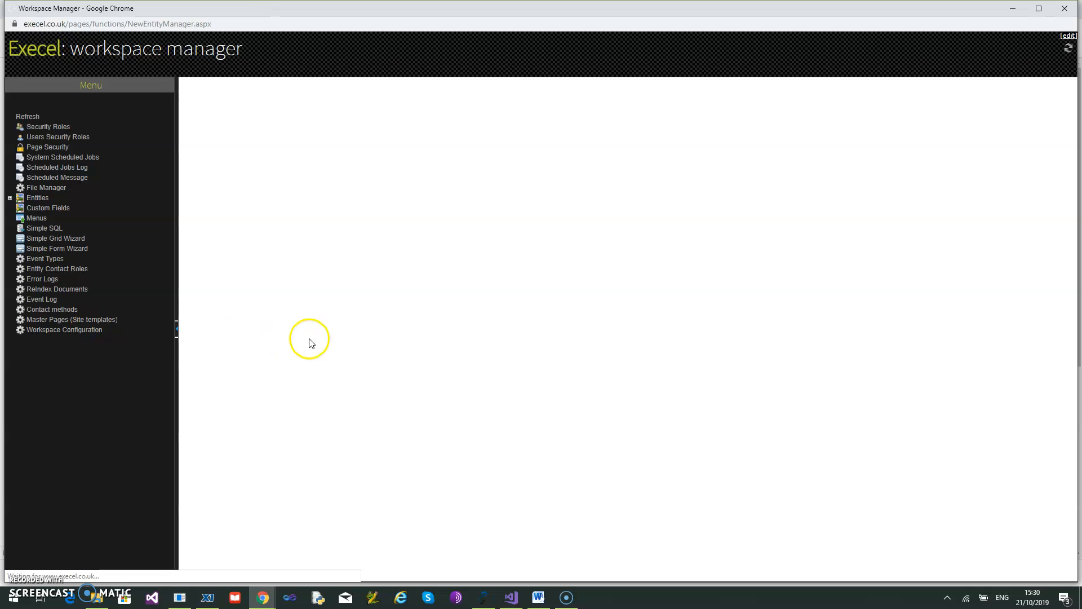
pyautogui.scroll(-2, 361, 338)
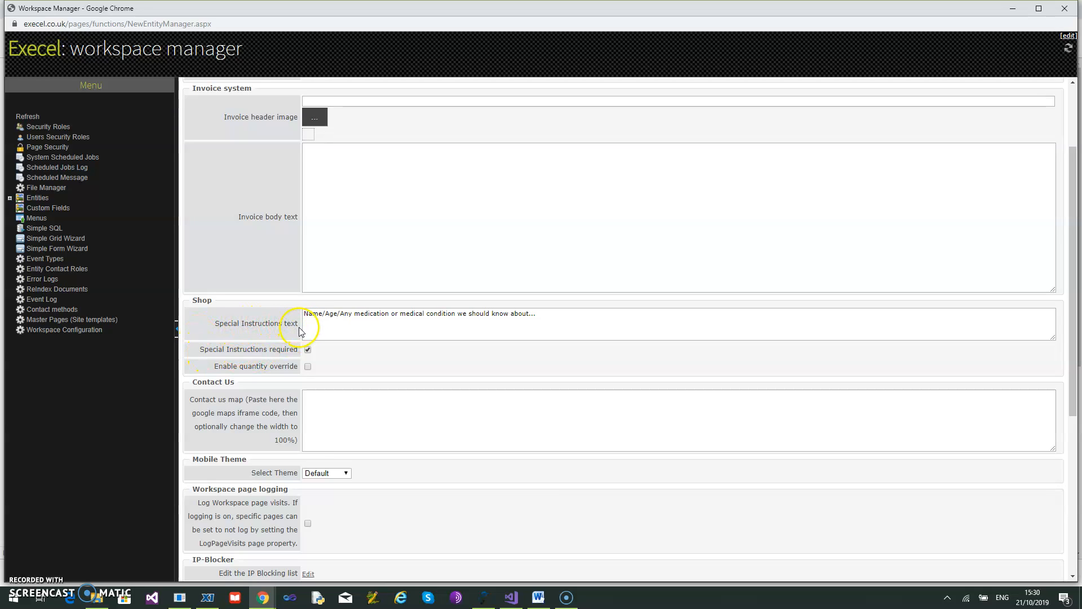
pyautogui.moveTo(539, 316); pyautogui.dragTo(284, 306)
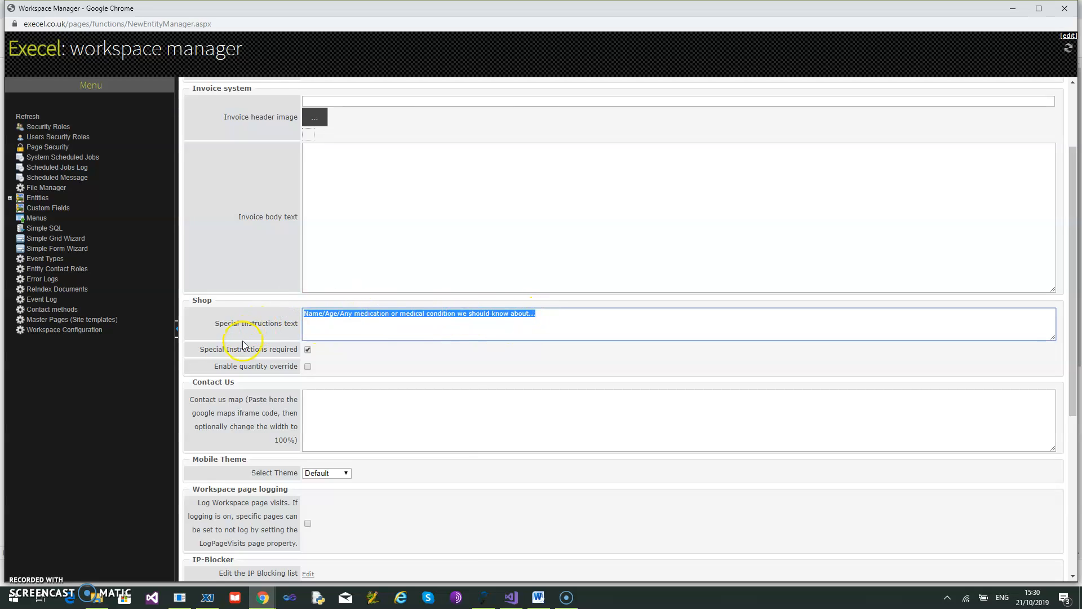
# Step: Try enabling the shop's quantity override and switch it back off
pyautogui.click(308, 368)
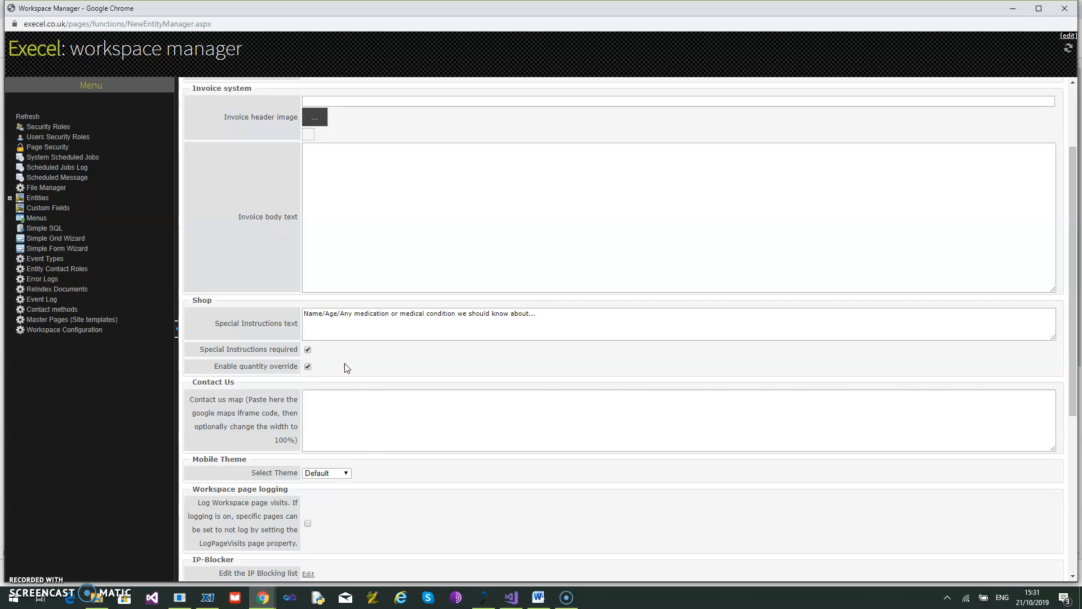
pyautogui.click(308, 367)
pyautogui.click(358, 339)
# Step: Save the workspace configuration and close the workspace windows to return to the backoffice control panel
pyautogui.scroll(2, 358, 340)
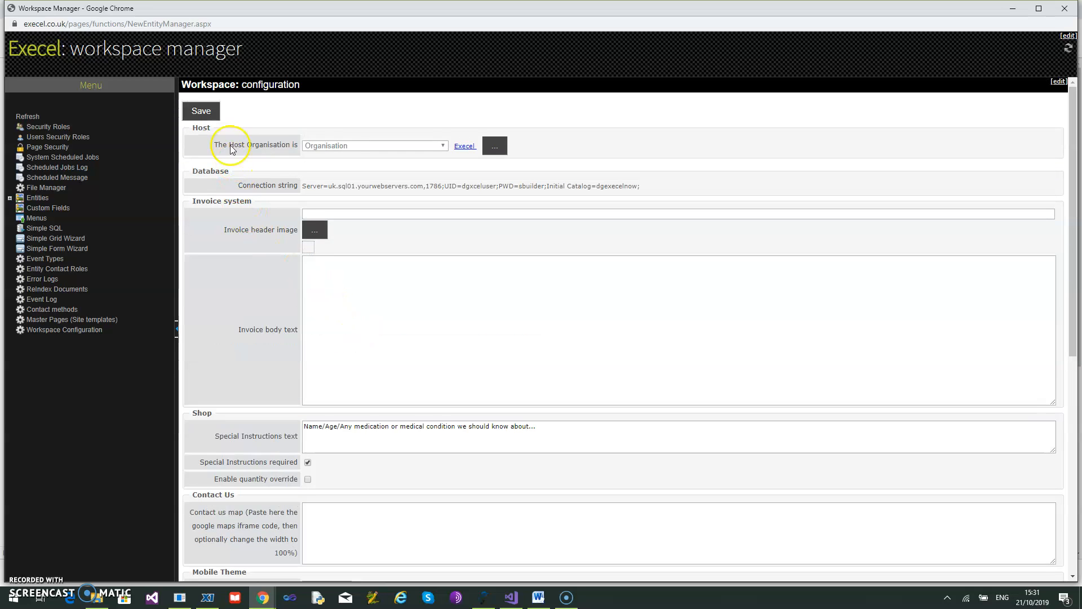
pyautogui.click(202, 111)
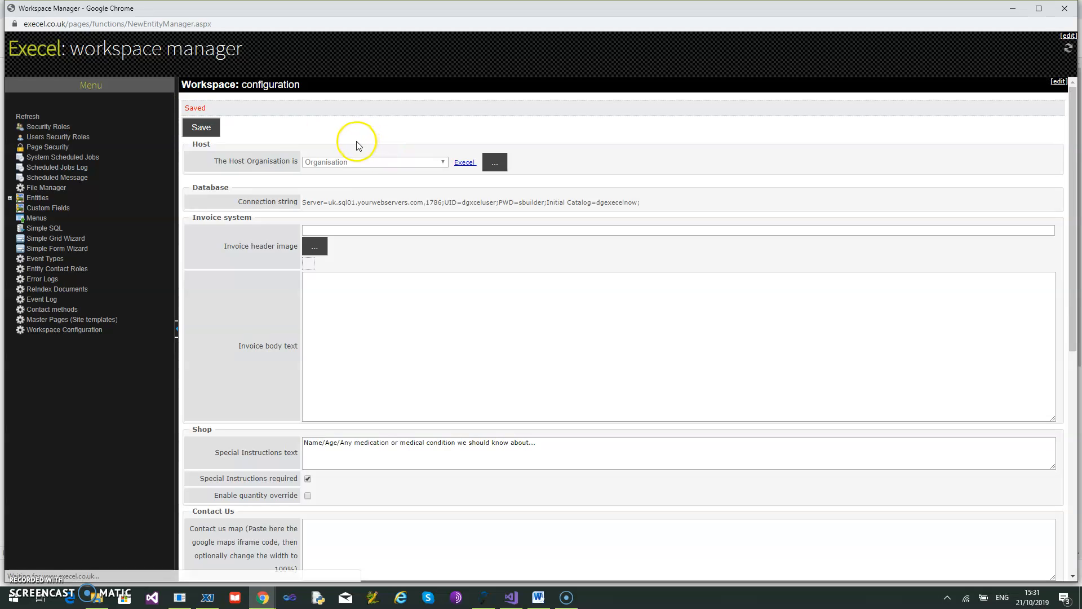
pyautogui.click(1064, 8)
pyautogui.click(1063, 9)
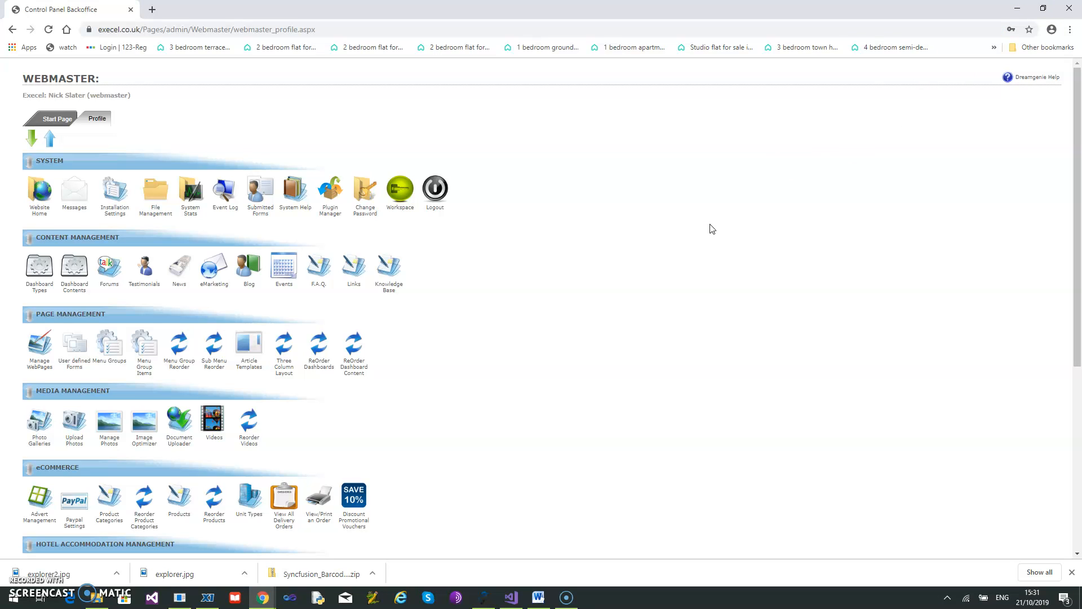
pyautogui.click(679, 234)
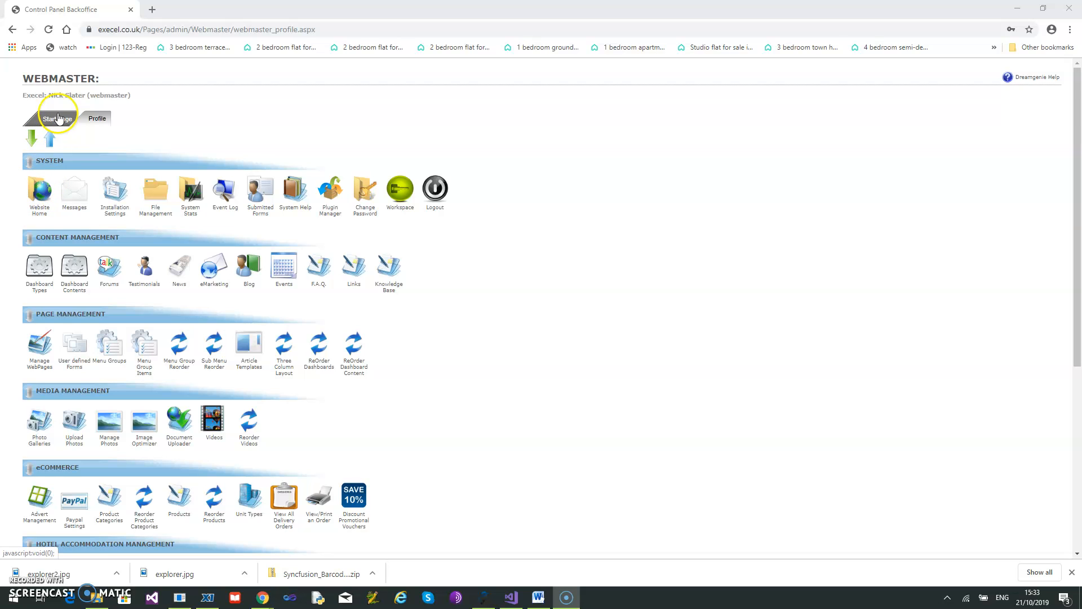
# Step: Go to the public site's shop through the events calendar and open the Dartmoor 50km Sep 21st 2019 attendee list
pyautogui.click(44, 190)
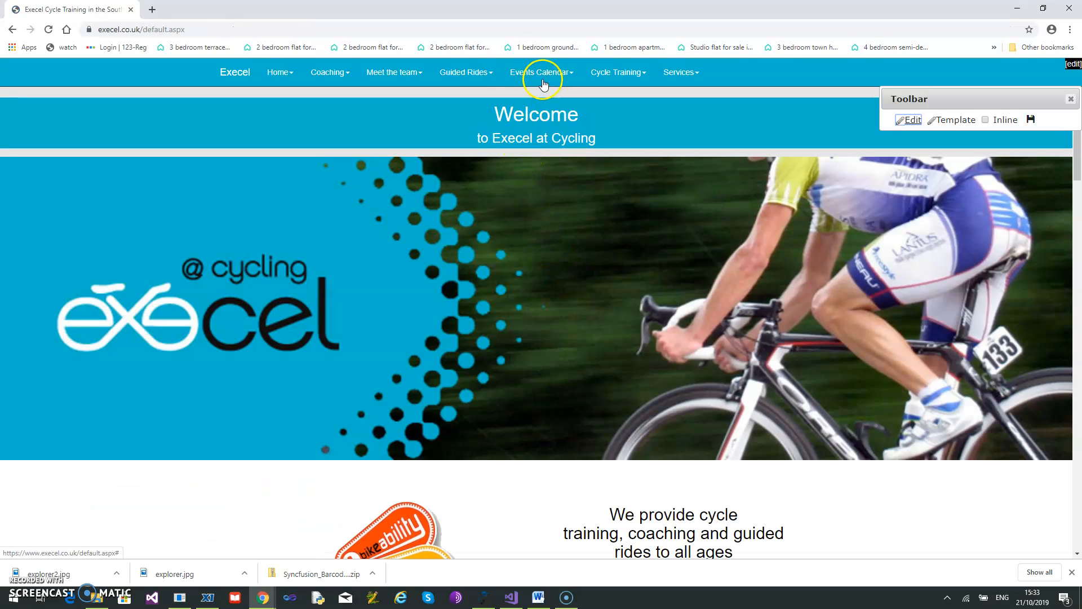
pyautogui.click(552, 79)
pyautogui.click(540, 108)
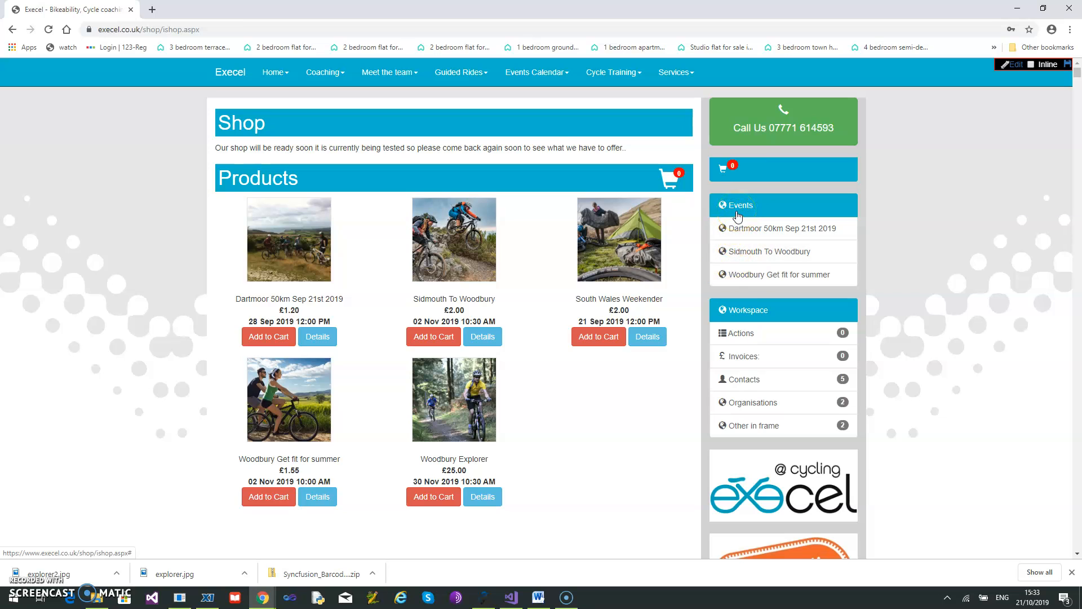
pyautogui.click(741, 230)
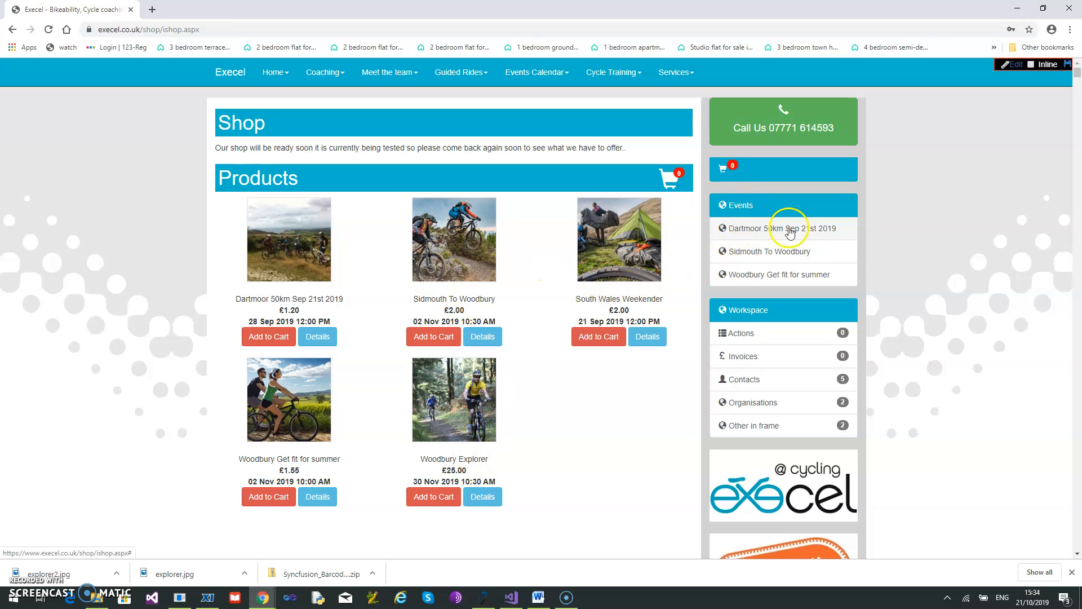
pyautogui.click(738, 228)
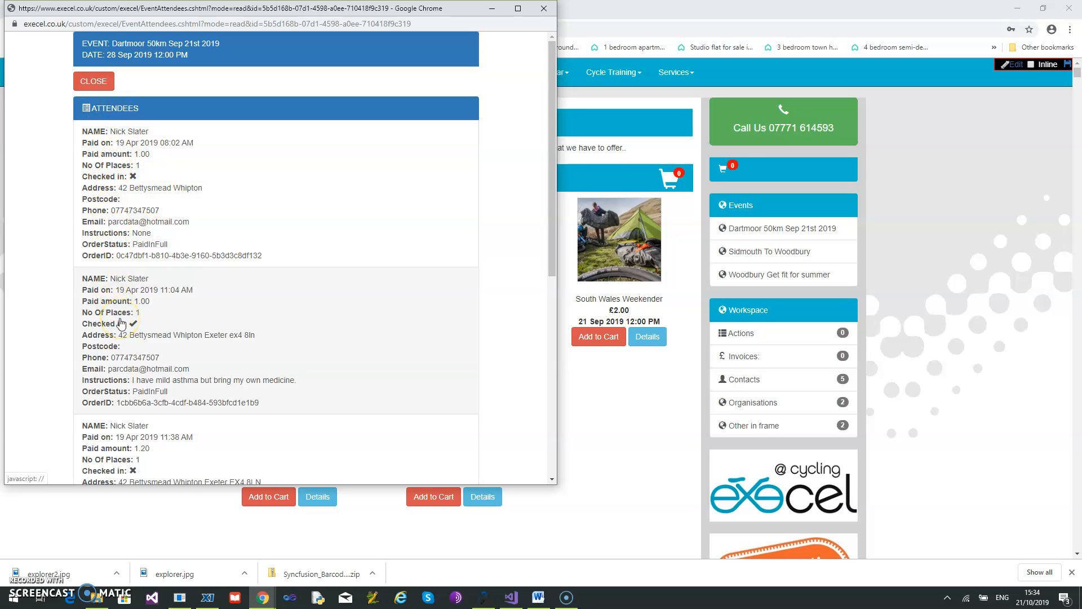
# Step: Open the first attendee's record, mark the attendee as checked in and save it
pyautogui.click(133, 290)
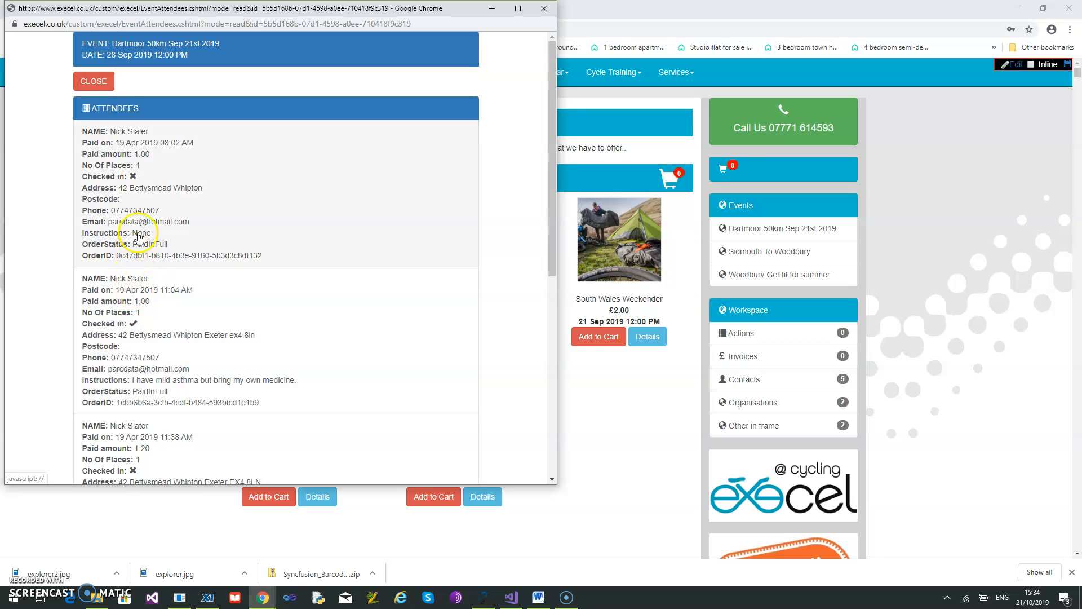
pyautogui.click(146, 147)
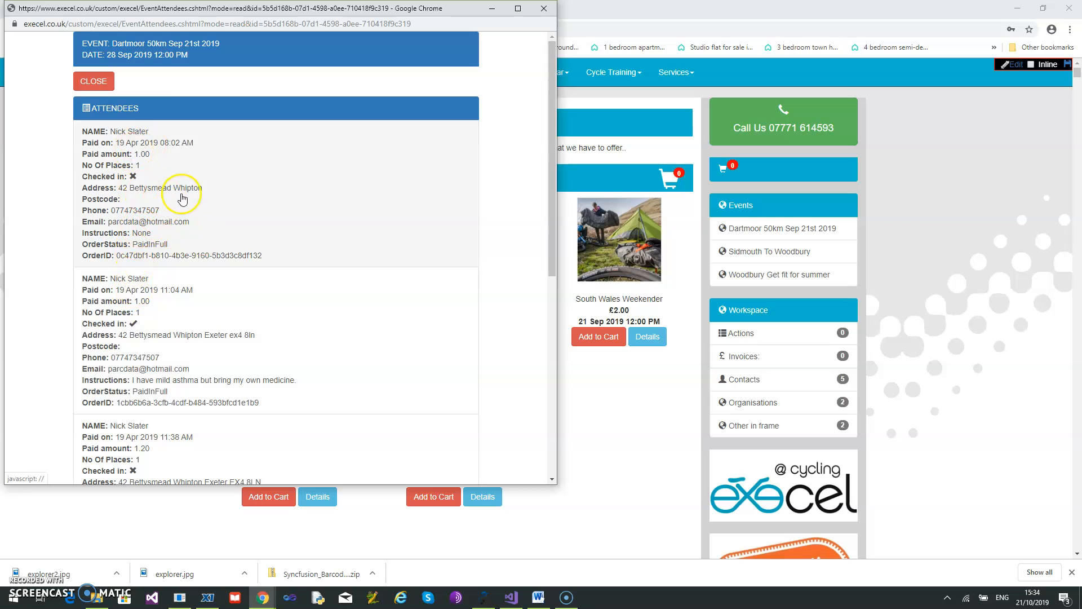
pyautogui.click(181, 195)
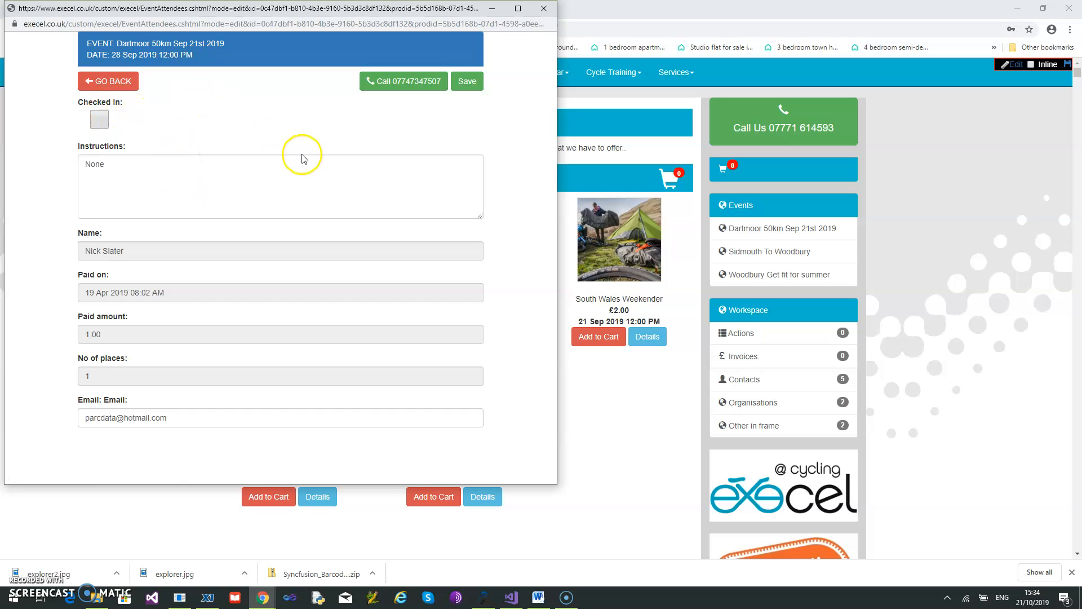
pyautogui.click(101, 120)
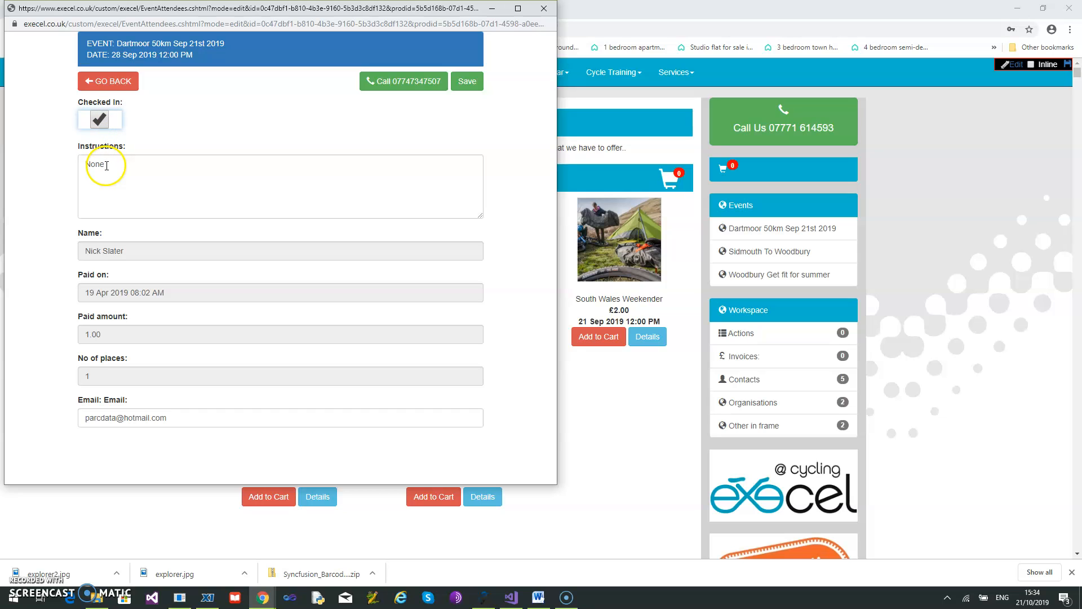
pyautogui.click(105, 165)
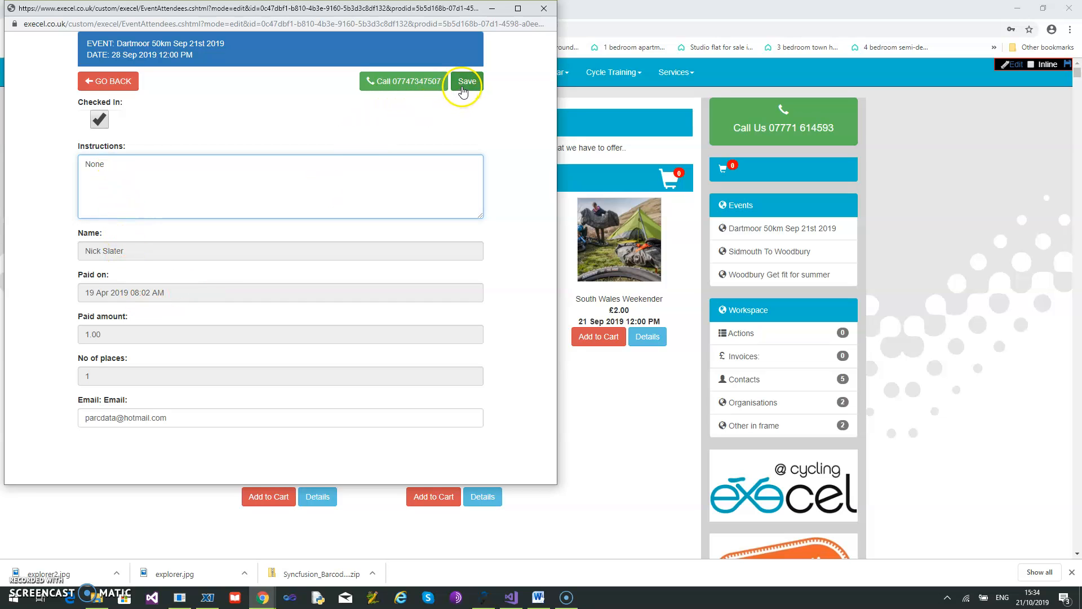
pyautogui.click(463, 85)
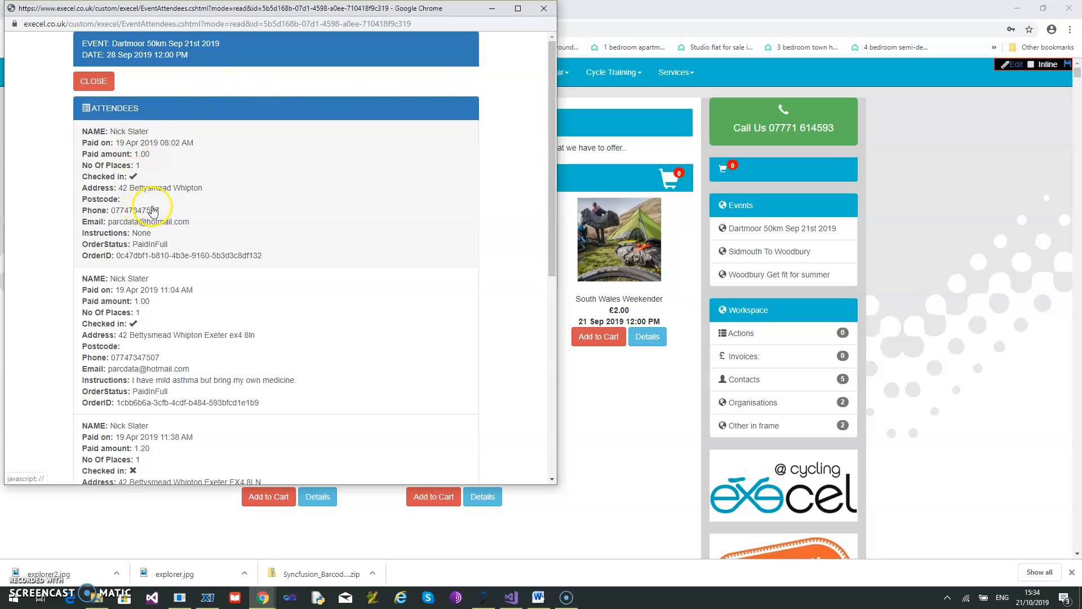
# Step: Try calling the first attendee from the reopened record, decline the app prompt and return to the attendee list
pyautogui.click(152, 210)
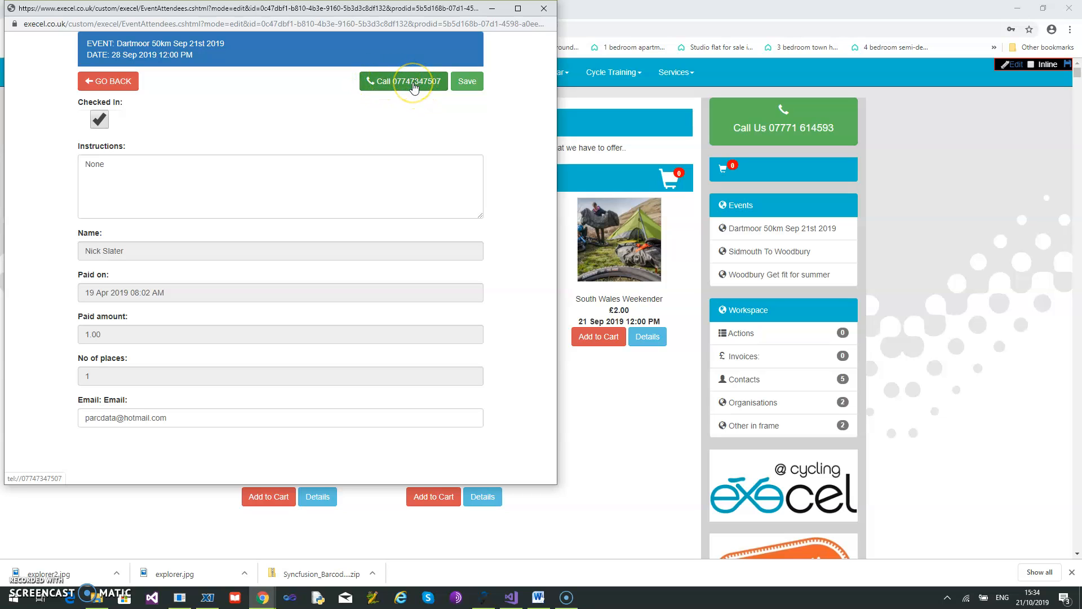
pyautogui.click(414, 86)
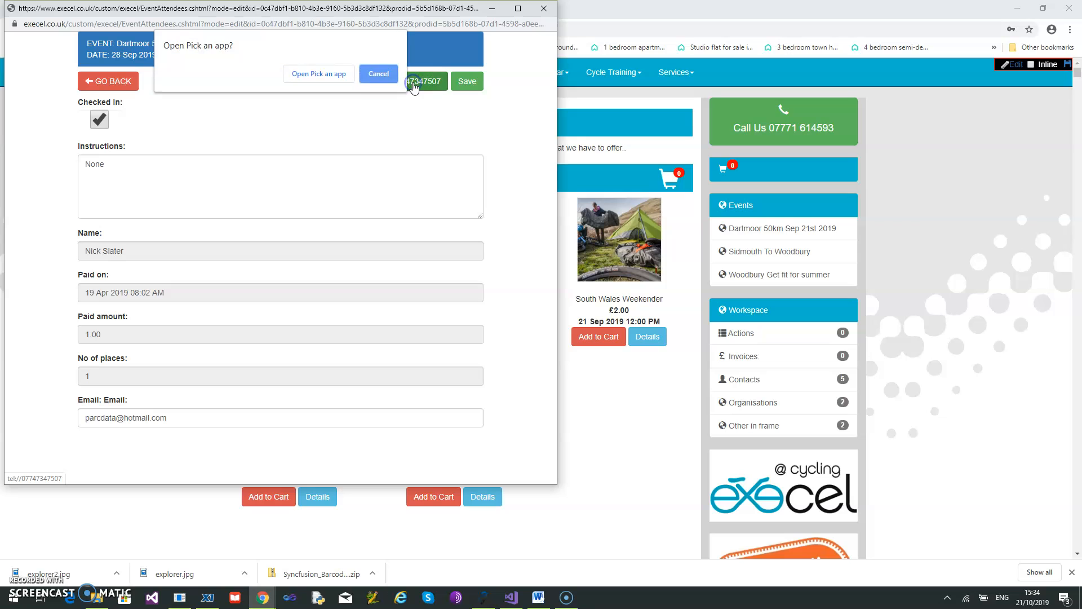
pyautogui.click(378, 75)
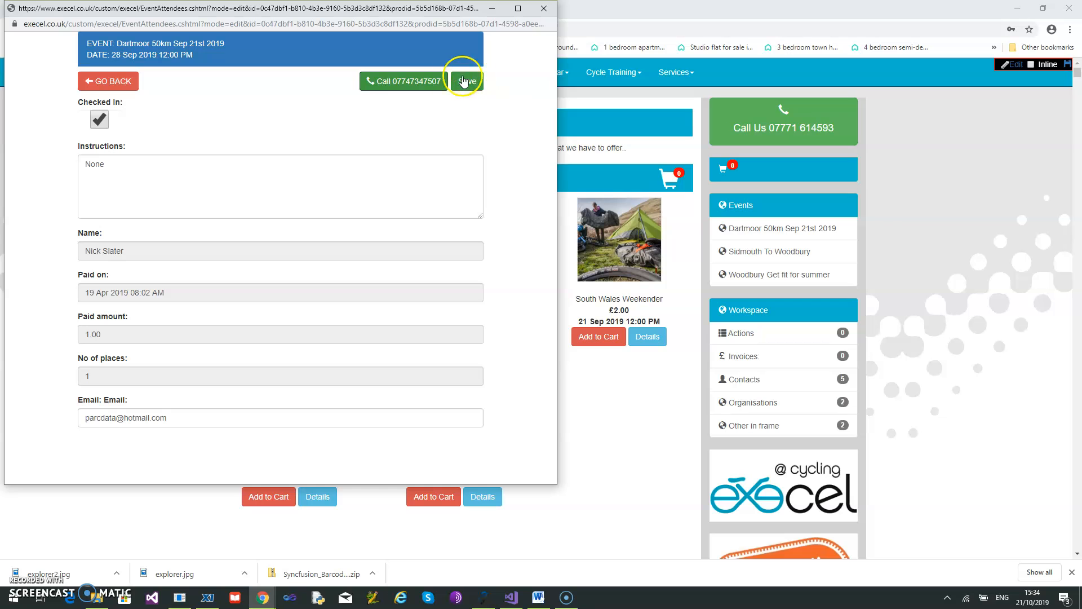
pyautogui.click(477, 84)
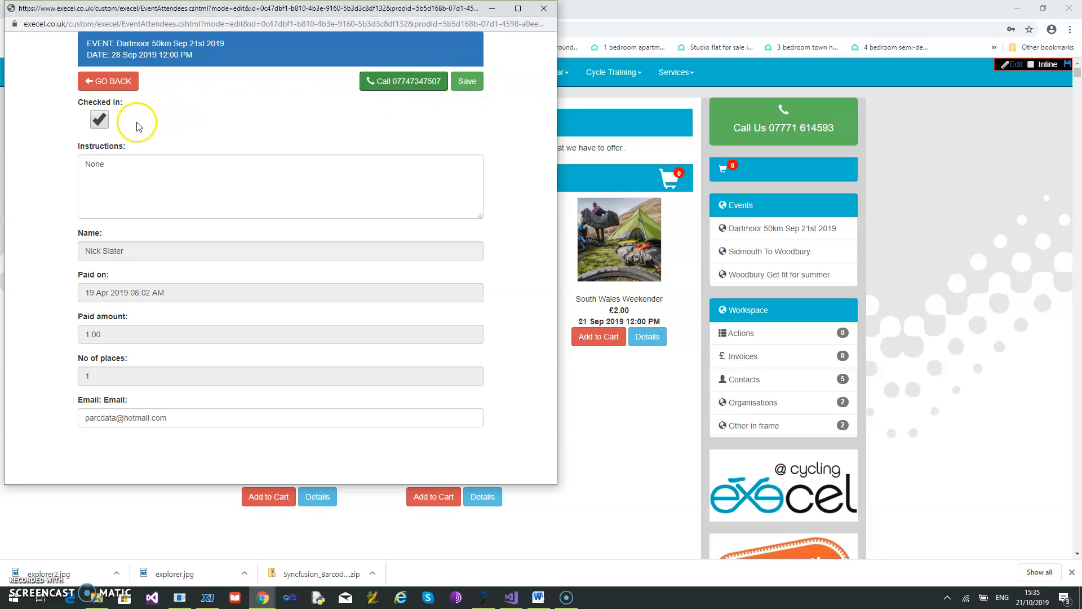
pyautogui.click(109, 81)
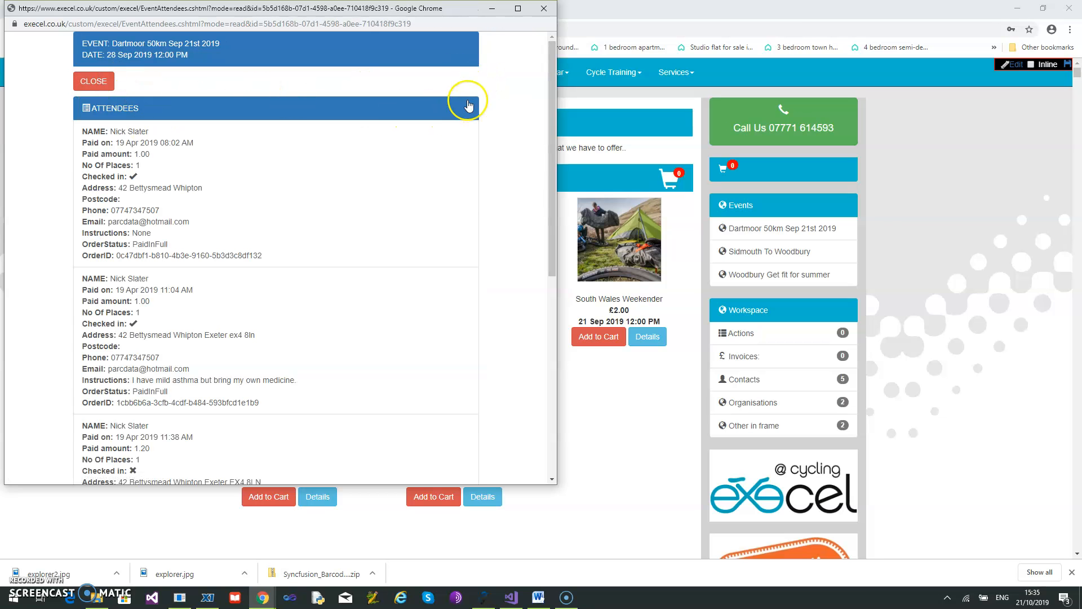
# Step: Open the print preview of the Dartmoor 50km Sep 21st 2019 attendee list and look through all its pages
pyautogui.rightClick(494, 85)
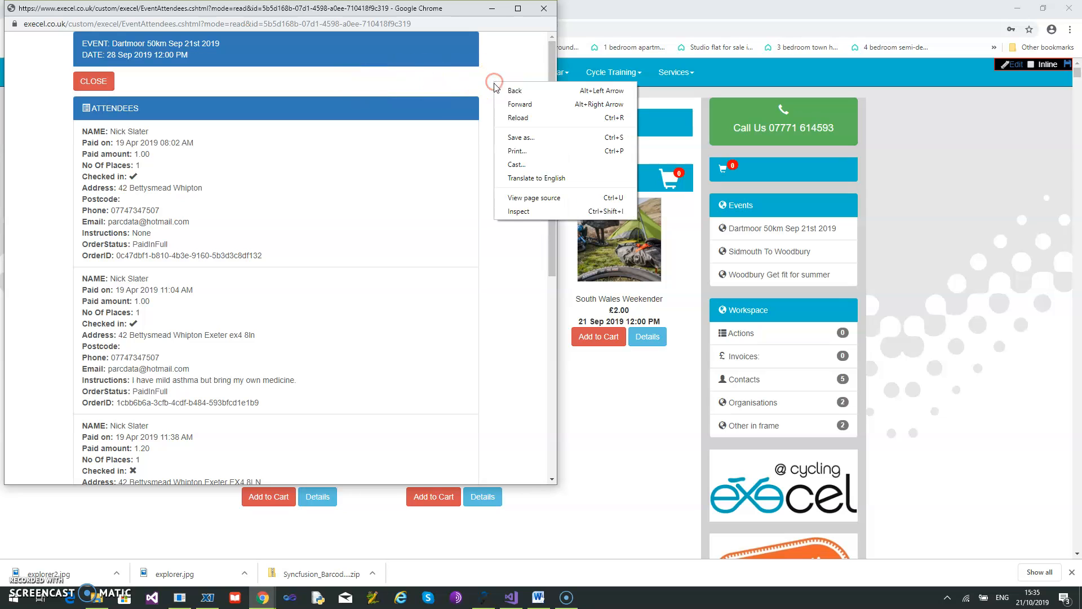
pyautogui.click(516, 151)
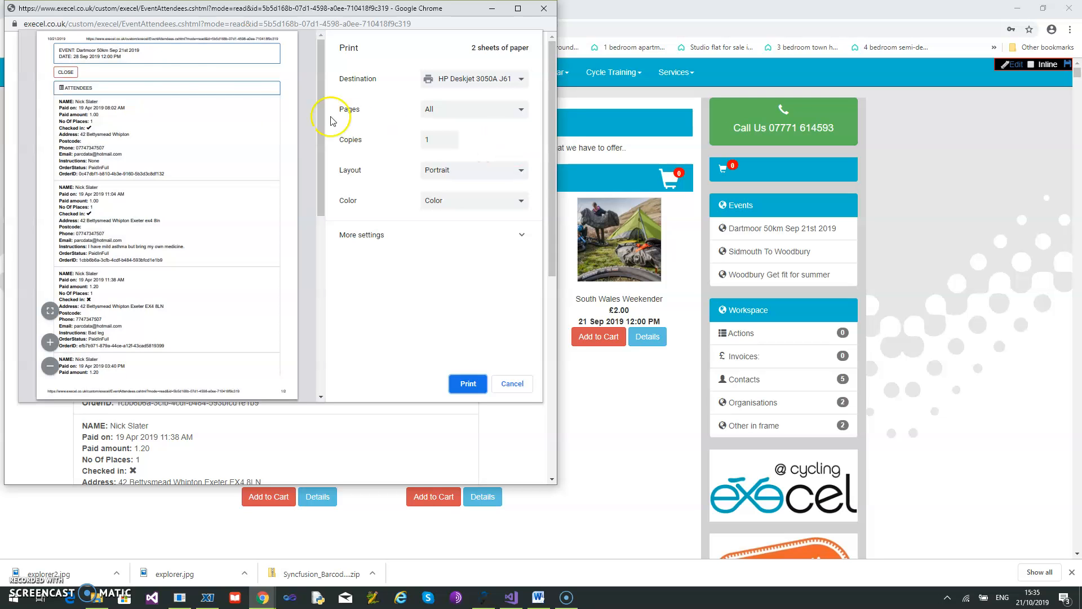
pyautogui.scroll(-6, 185, 181)
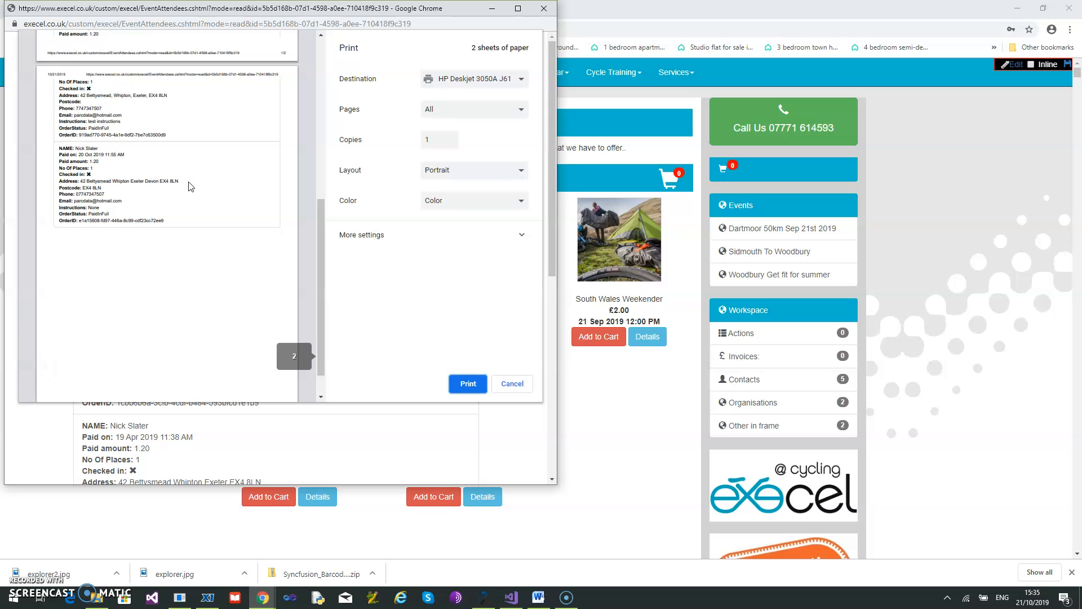
pyautogui.scroll(6, 189, 186)
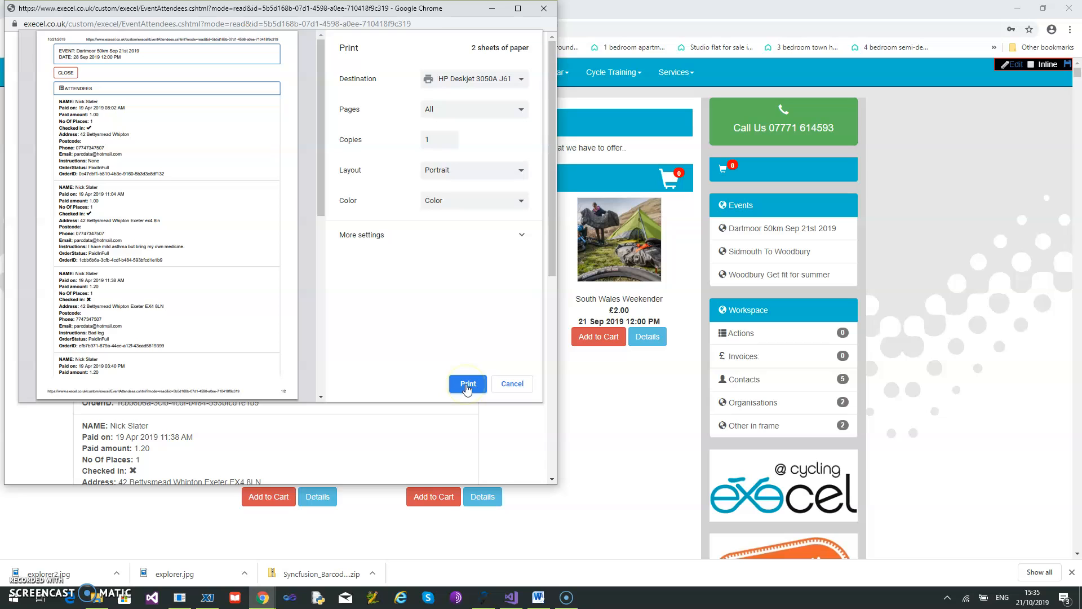
# Step: Cancel printing the attendee list and close its window to return to the shop page
pyautogui.click(509, 389)
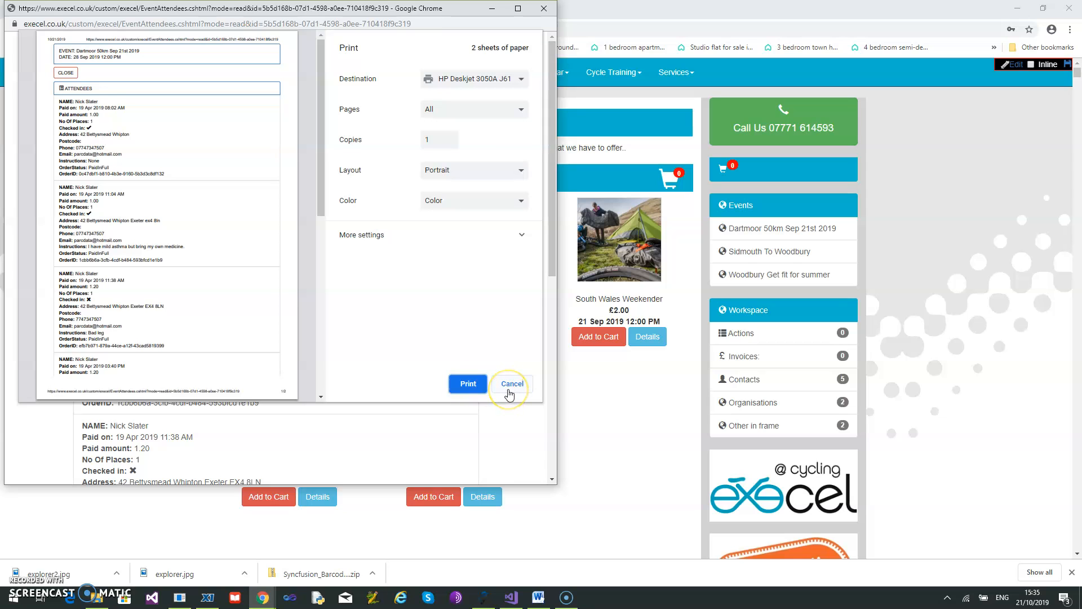
pyautogui.click(481, 387)
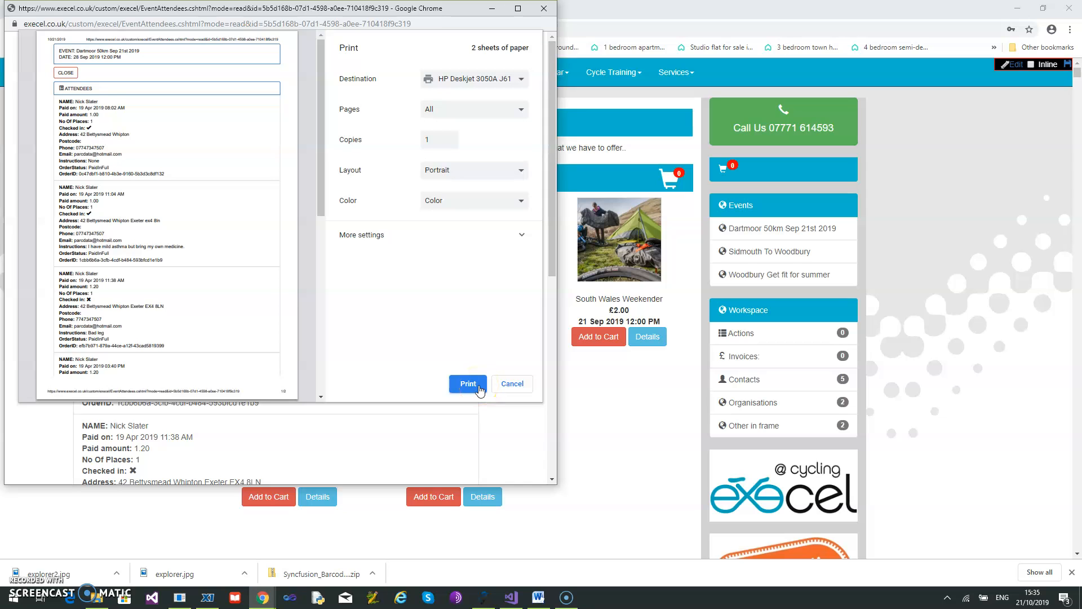
pyautogui.click(506, 386)
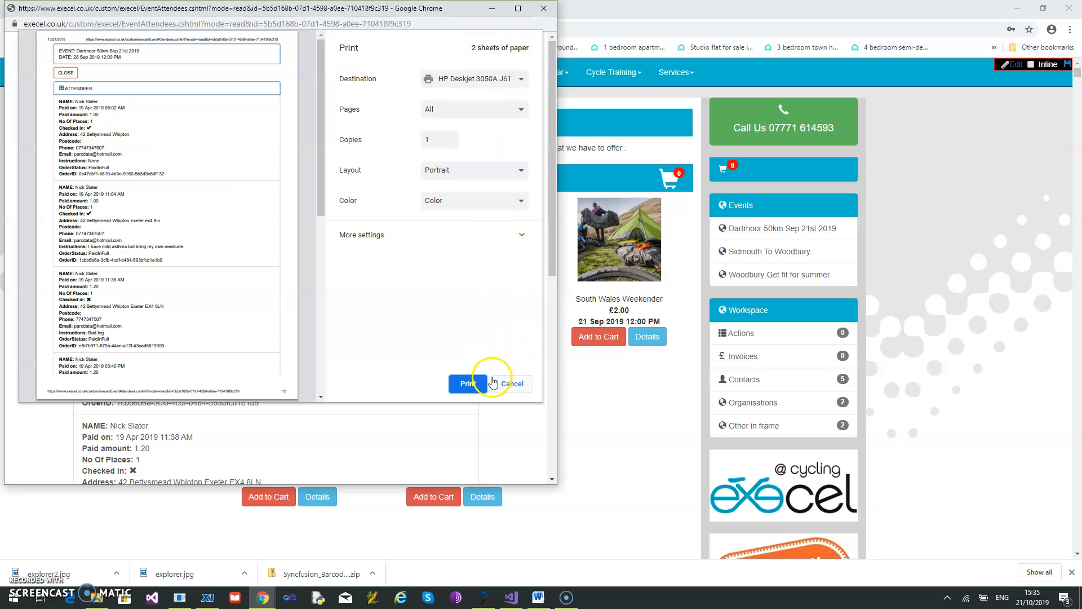
pyautogui.click(512, 386)
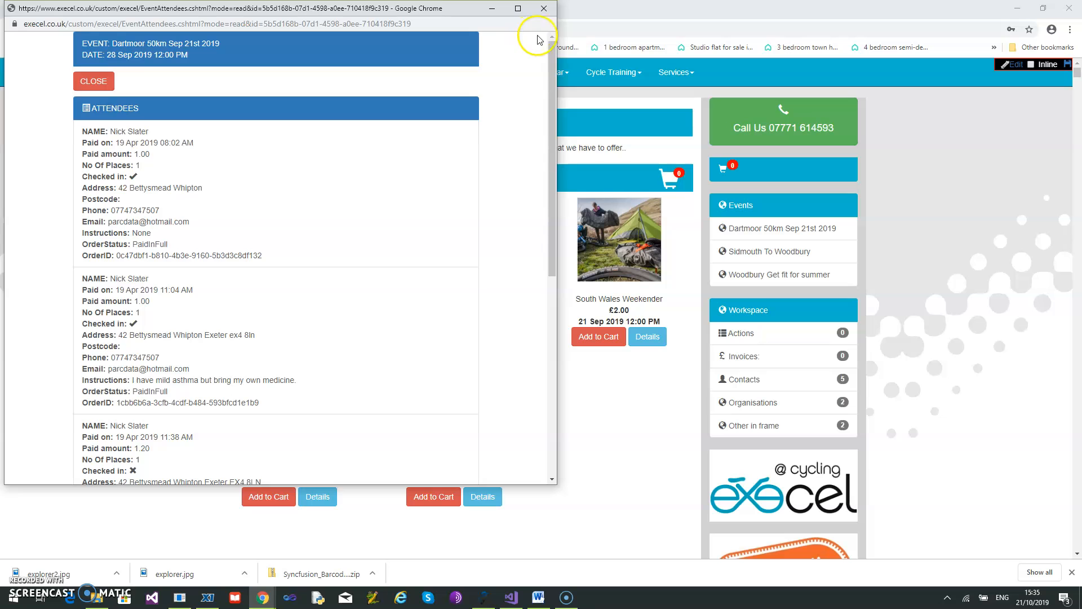
pyautogui.click(541, 11)
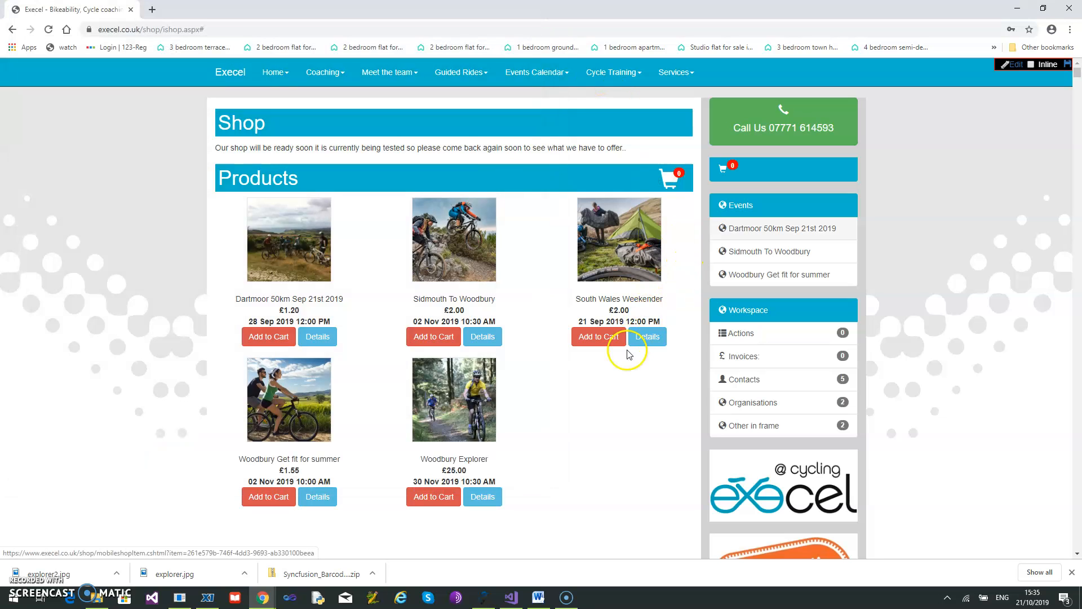